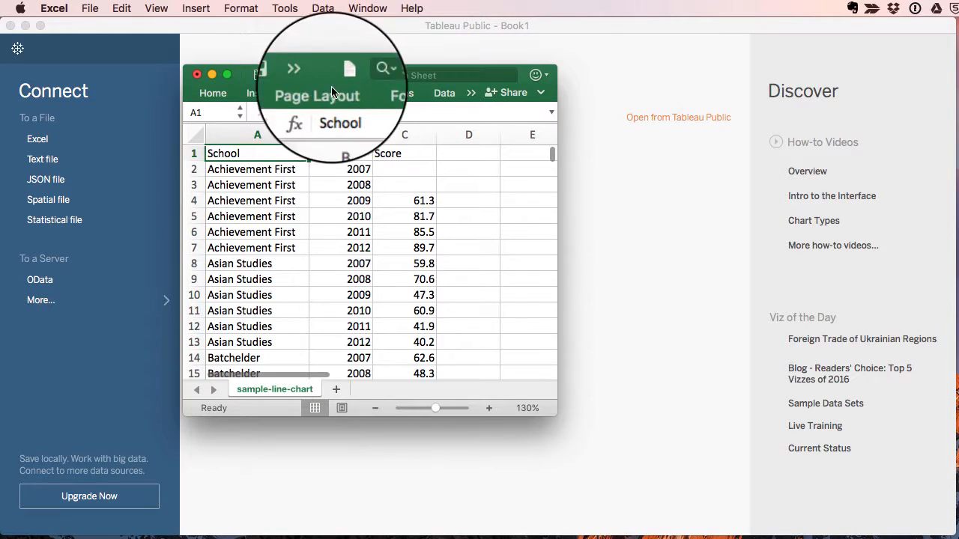
Move the Excel window with the school score data out of the way and switch to Tableau Public
{"action": "left_click_drag", "start_coordinate": [242, 78], "coordinate": [283, 322]}
{"action": "left_click_drag", "start_coordinate": [281, 360], "coordinate": [278, 538]}
{"action": "left_click", "coordinate": [252, 260]}
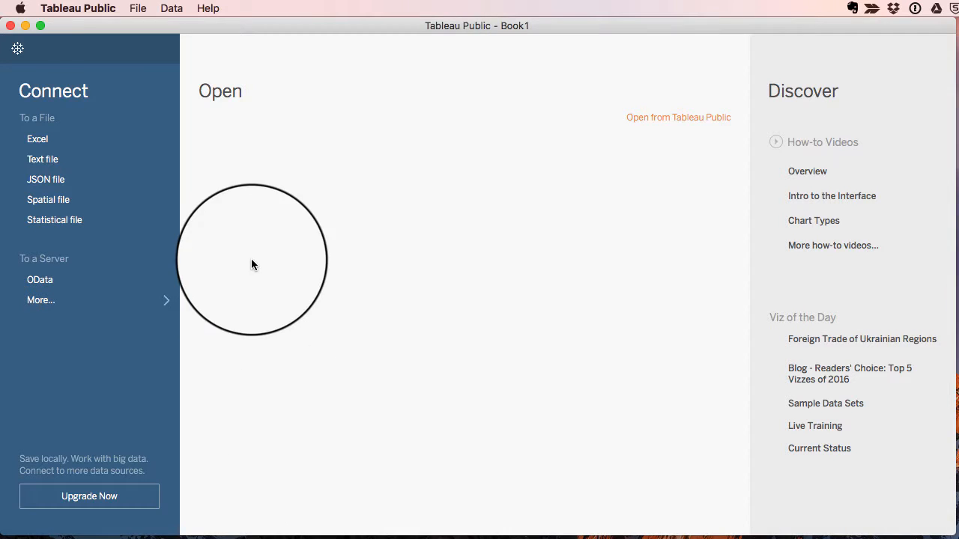
Check which version of Tableau Public is installed and close the version information
{"action": "left_click", "coordinate": [78, 8]}
{"action": "left_click", "coordinate": [85, 28]}
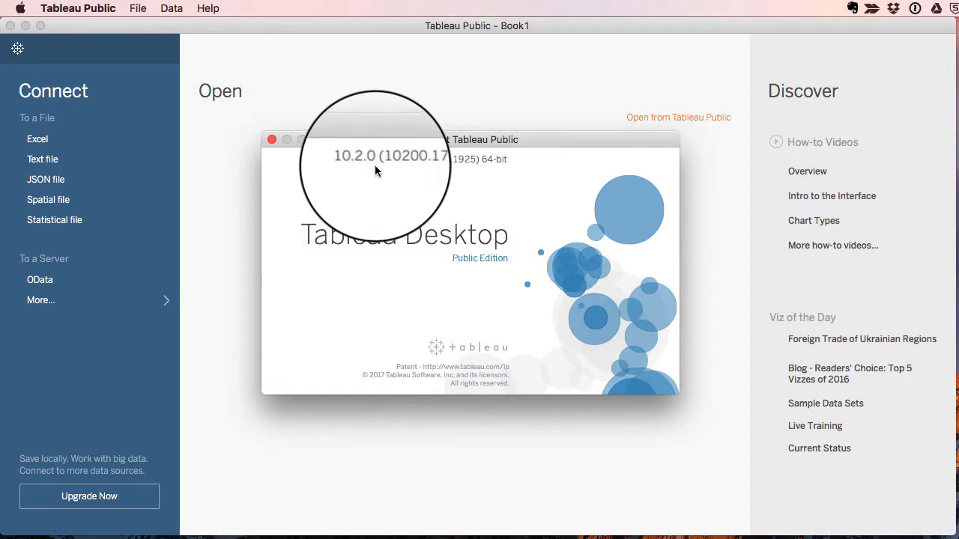
{"action": "left_click", "coordinate": [271, 140]}
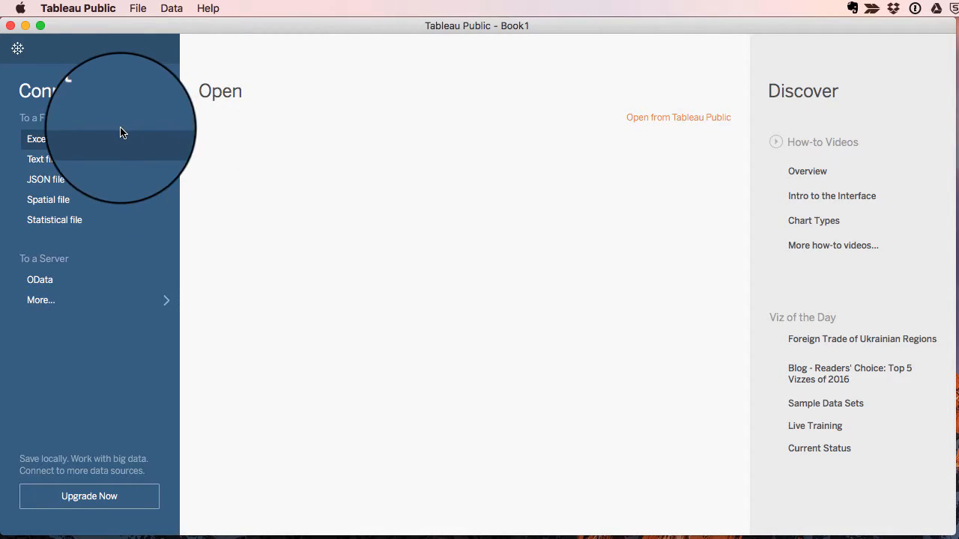
Connect to the text file sample-line-chart.csv in Downloads and go to the Sheet 1 worksheet
{"action": "left_click", "coordinate": [36, 161]}
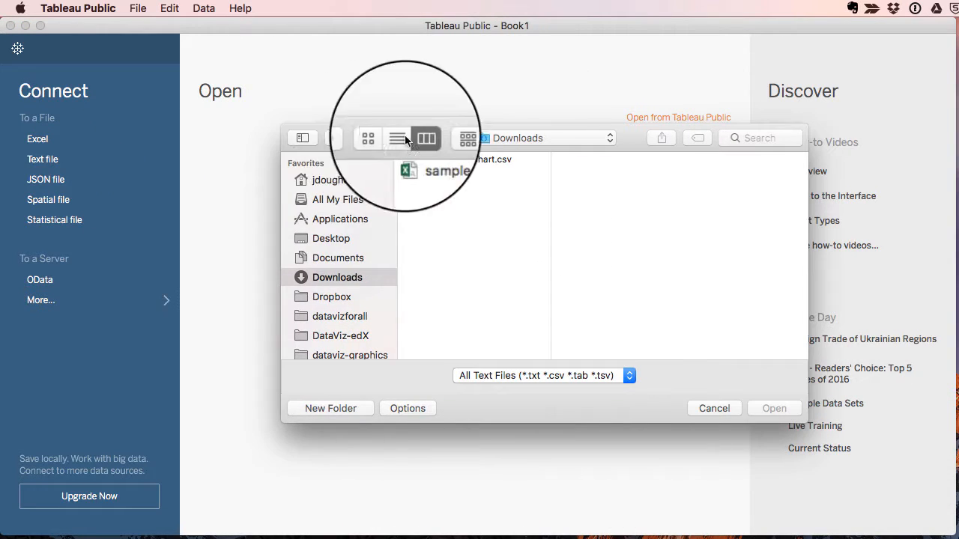
{"action": "left_click", "coordinate": [442, 160]}
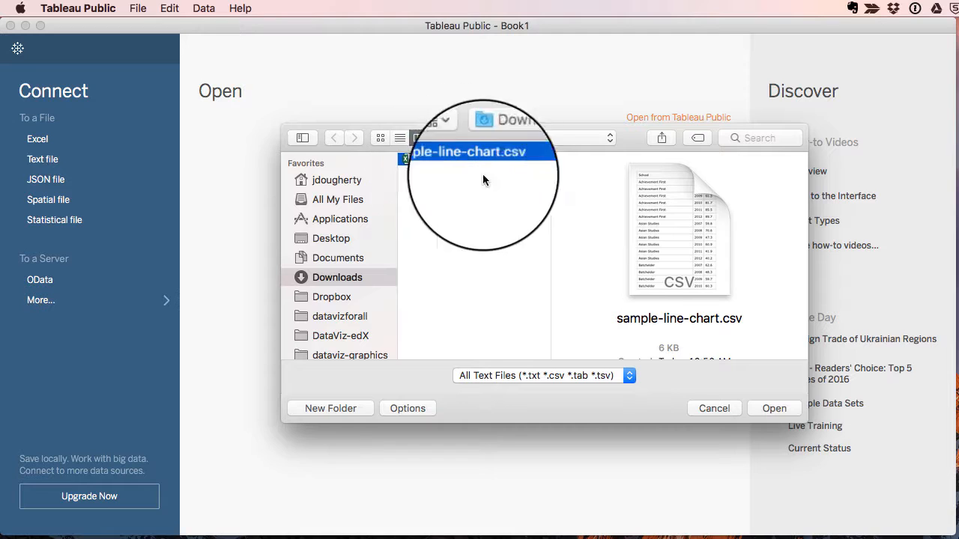
{"action": "left_click", "coordinate": [771, 408]}
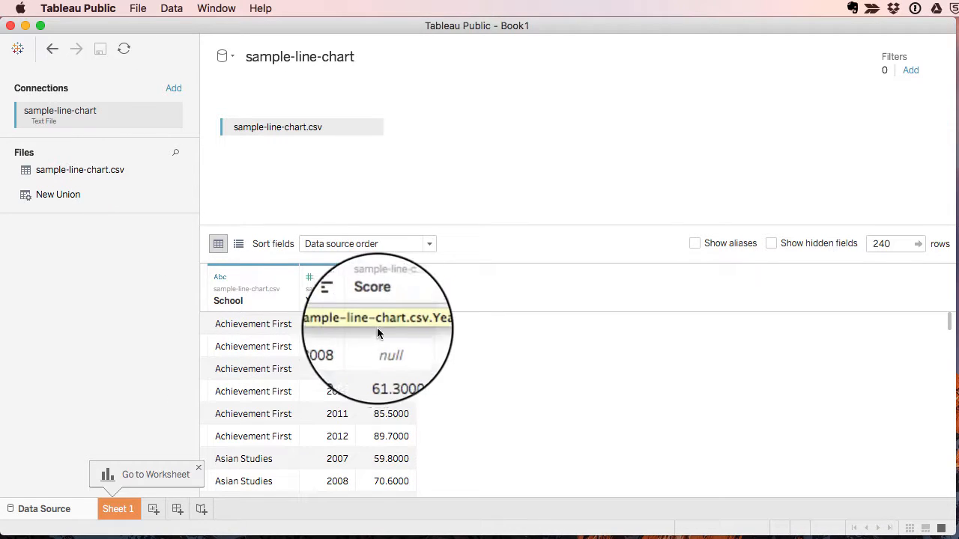
{"action": "left_click", "coordinate": [117, 510]}
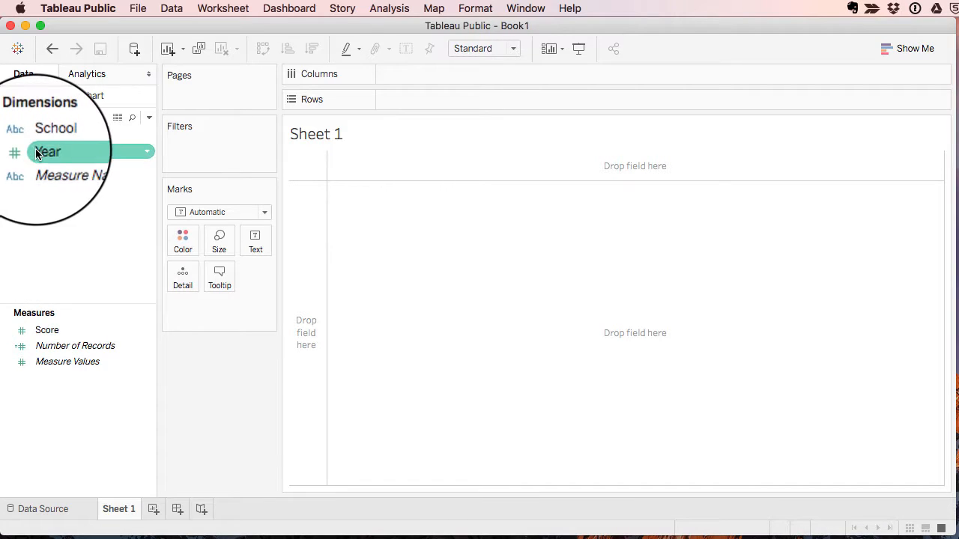
Place Year on Columns, School on Rows and Score in the chart area, with measure aggregation turned off
{"action": "left_click_drag", "start_coordinate": [43, 151], "coordinate": [400, 75]}
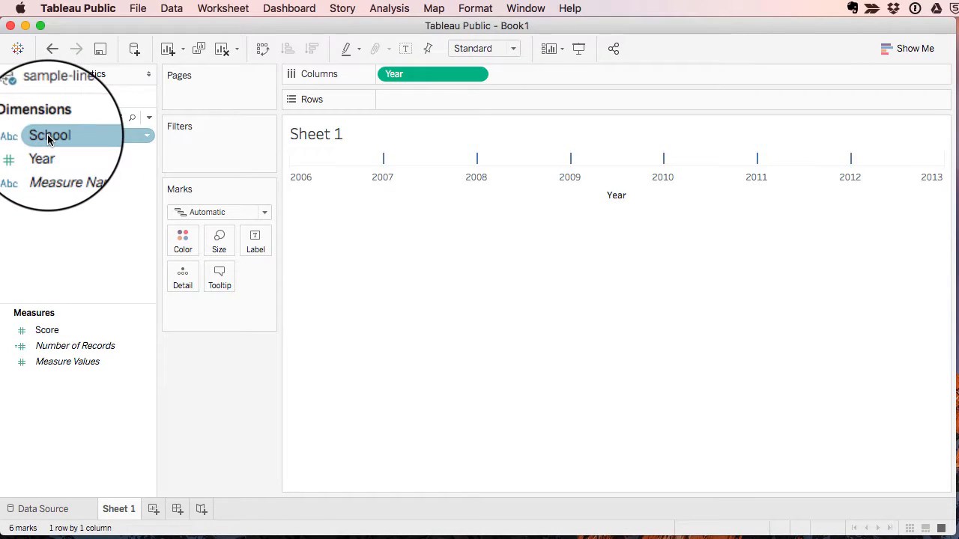
{"action": "left_click_drag", "start_coordinate": [47, 134], "coordinate": [402, 101]}
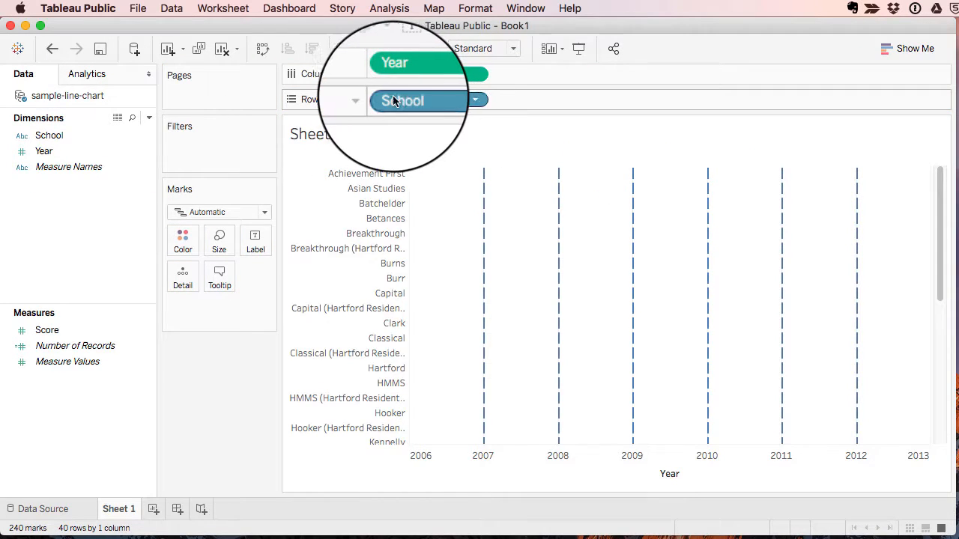
{"action": "left_click_drag", "start_coordinate": [43, 331], "coordinate": [593, 263]}
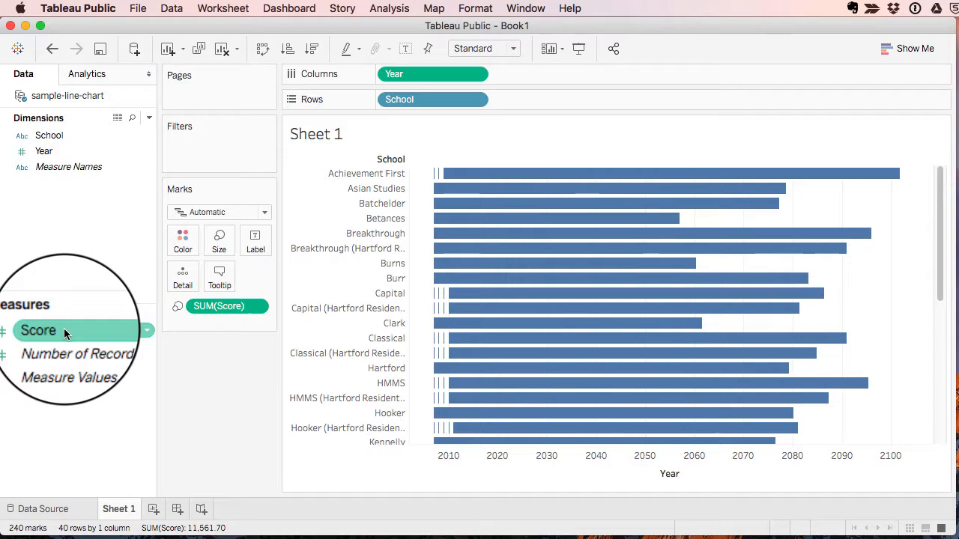
{"action": "left_click", "coordinate": [393, 6]}
{"action": "left_click", "coordinate": [426, 42]}
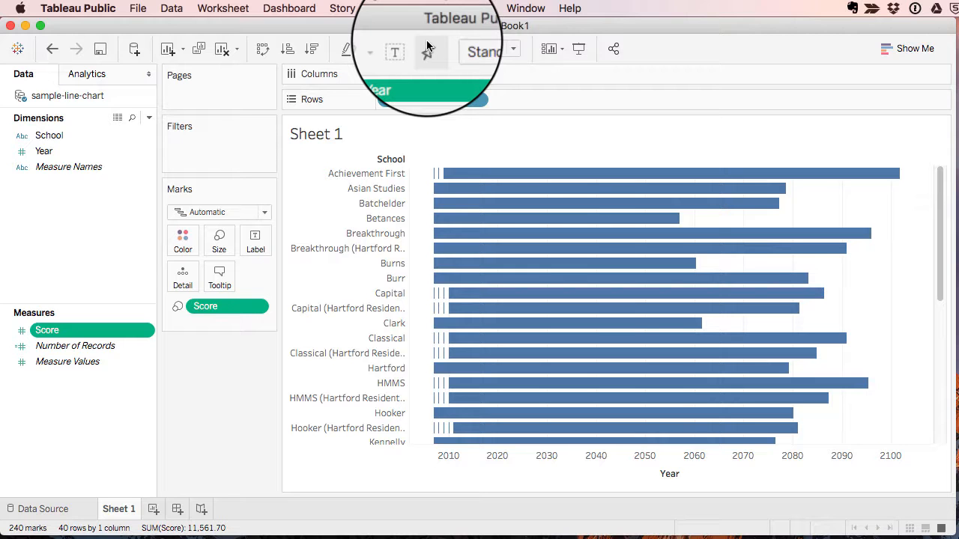
Change the view to a continuous line chart and move School from Rows to Color
{"action": "left_click", "coordinate": [913, 49]}
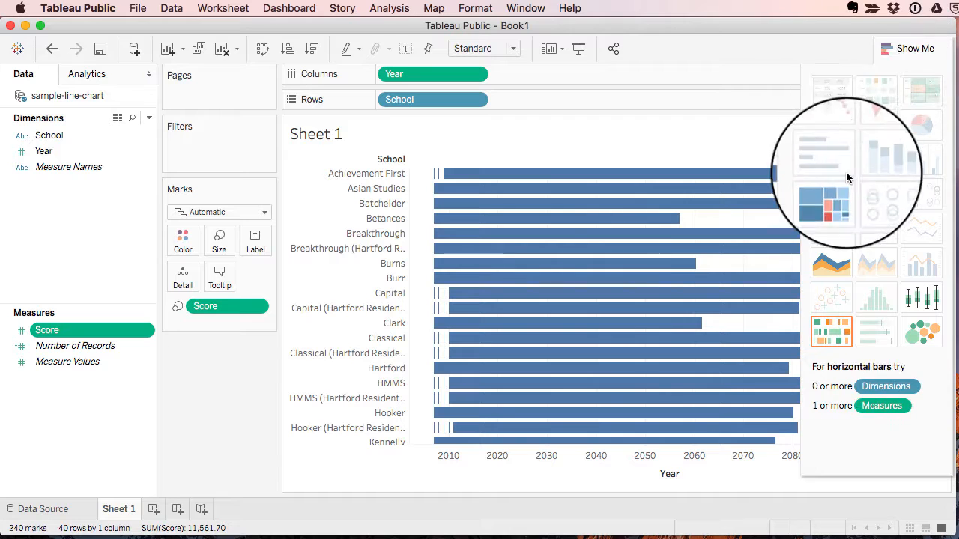
{"action": "left_click", "coordinate": [829, 229]}
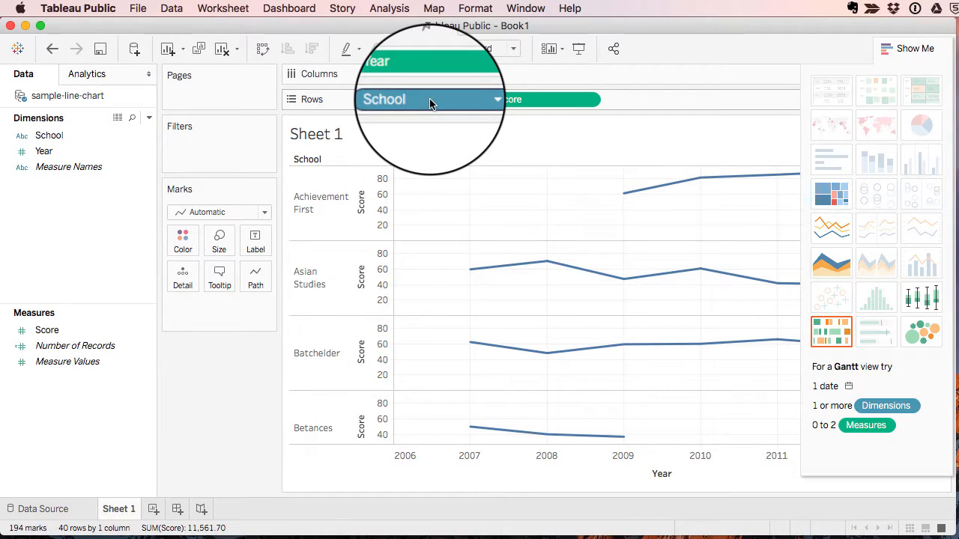
{"action": "left_click_drag", "start_coordinate": [429, 104], "coordinate": [183, 241]}
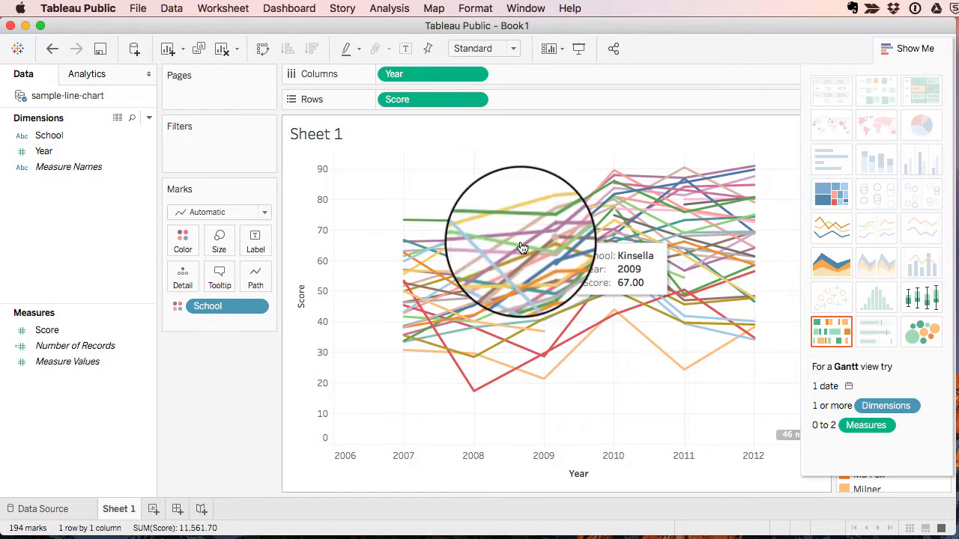
Show a filter for the School field and collapse the chart type suggestions covering it
{"action": "left_click", "coordinate": [255, 308]}
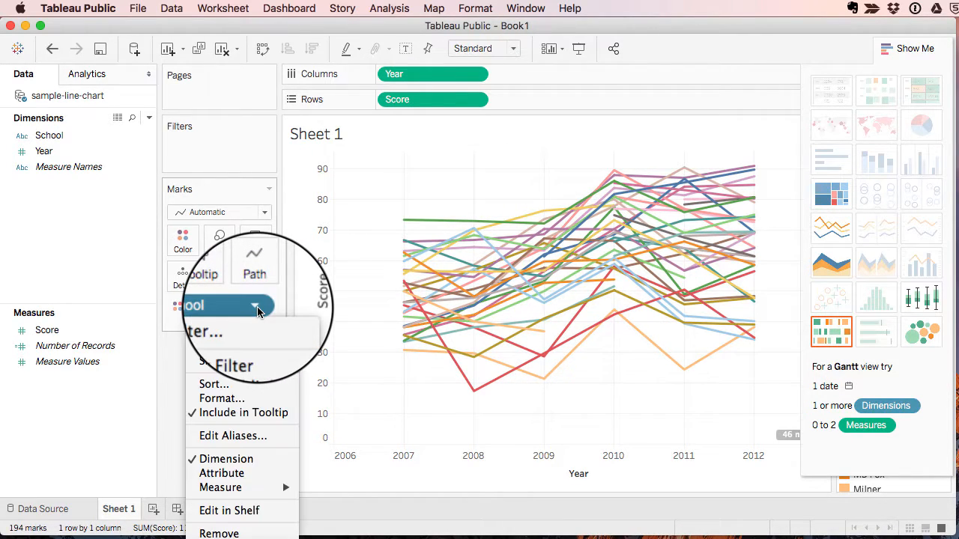
{"action": "left_click", "coordinate": [253, 343]}
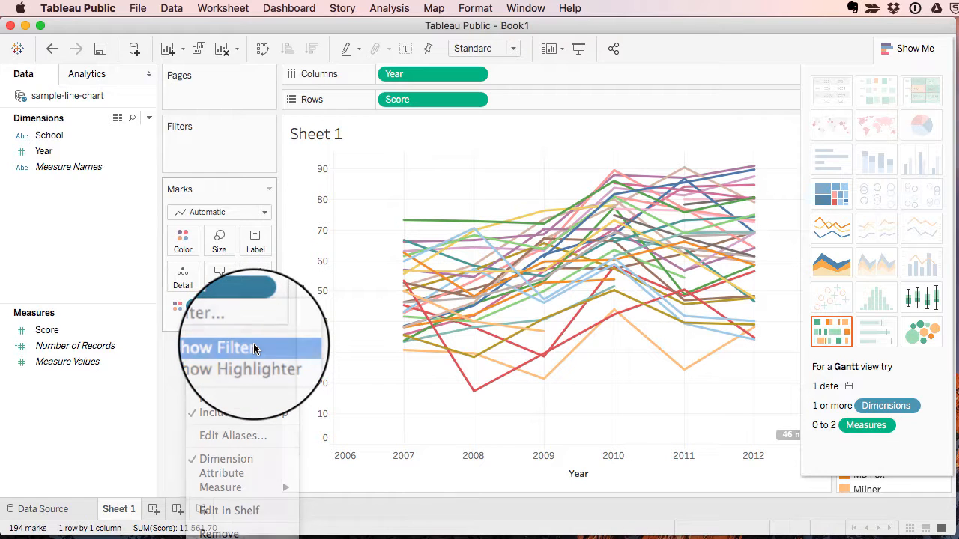
{"action": "left_click", "coordinate": [902, 48]}
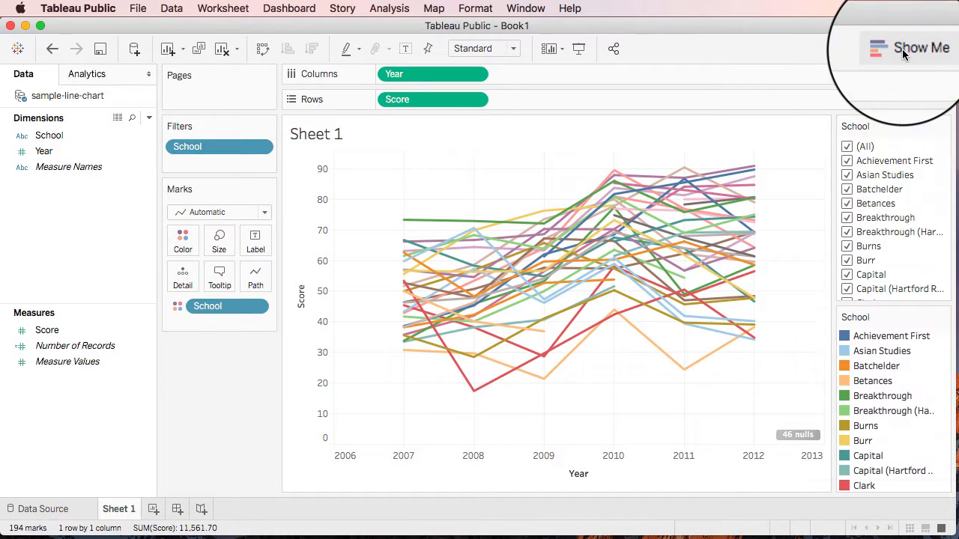
Filter the chart to only the schools Achievement First, Batchelder, Betances and Hartford
{"action": "left_click", "coordinate": [847, 148]}
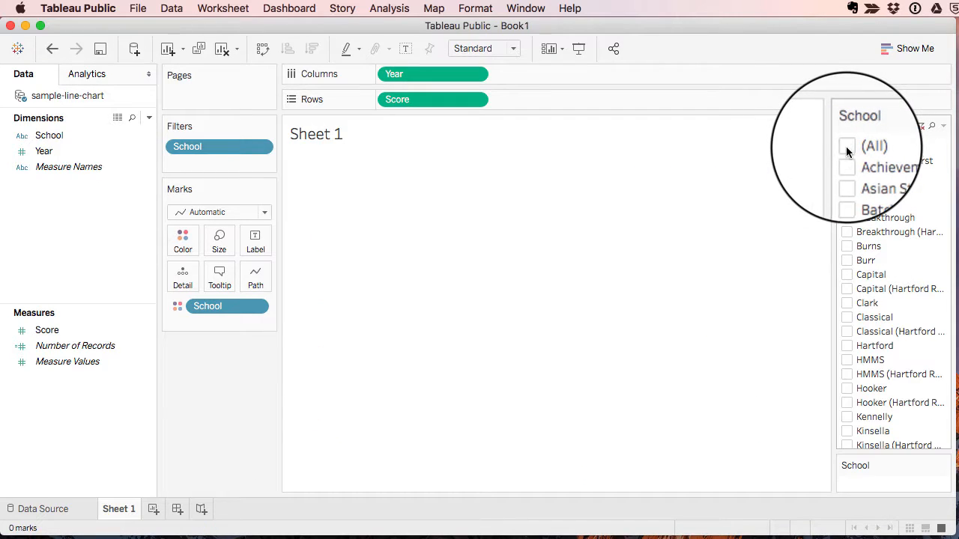
{"action": "left_click", "coordinate": [848, 160]}
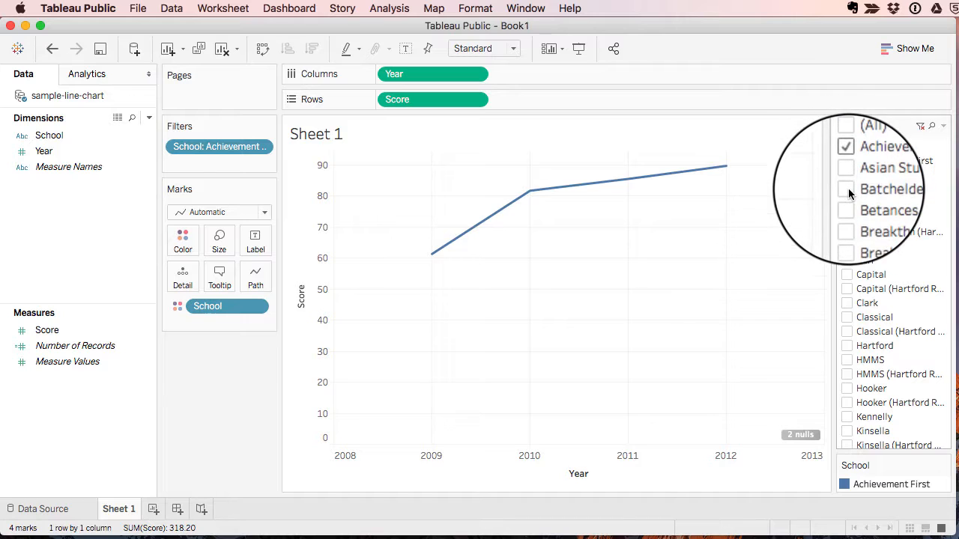
{"action": "left_click", "coordinate": [847, 188]}
{"action": "left_click", "coordinate": [848, 203]}
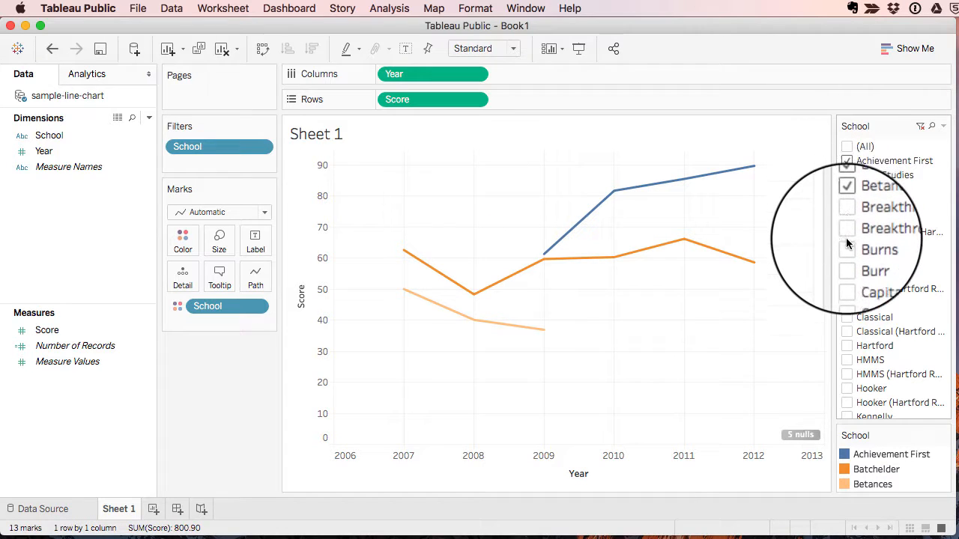
{"action": "left_click", "coordinate": [850, 346]}
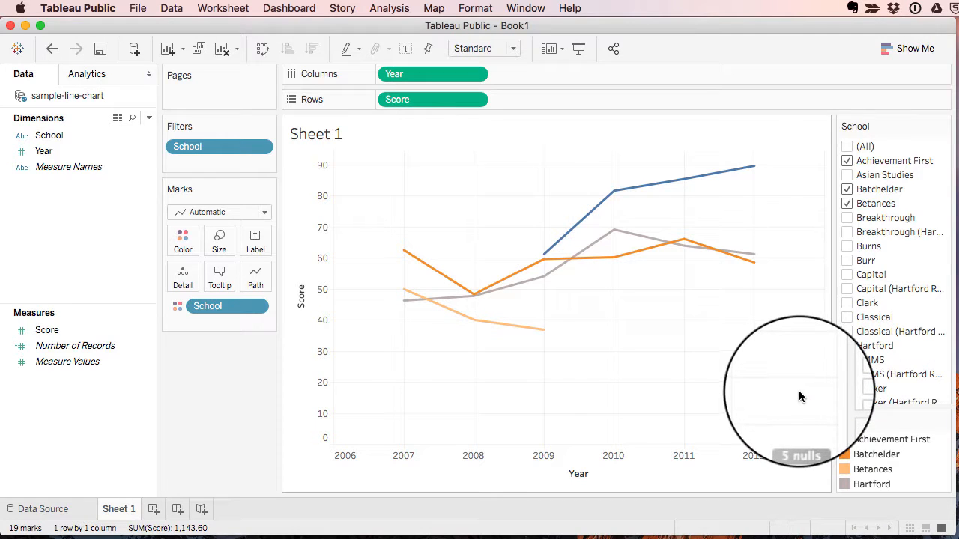
Hide the School color legend, shortening the window to reach the option and enlarging it again
{"action": "left_click", "coordinate": [944, 420]}
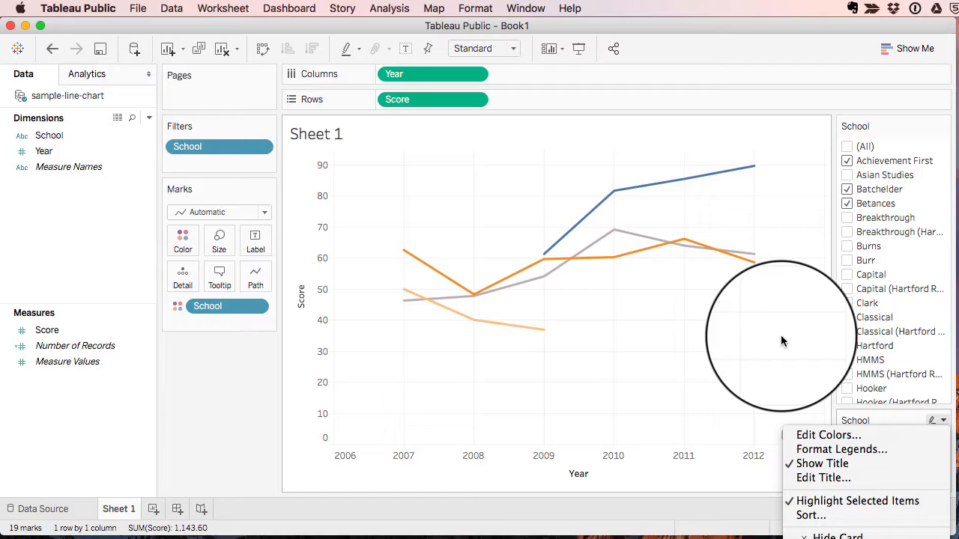
{"action": "left_click", "coordinate": [783, 29]}
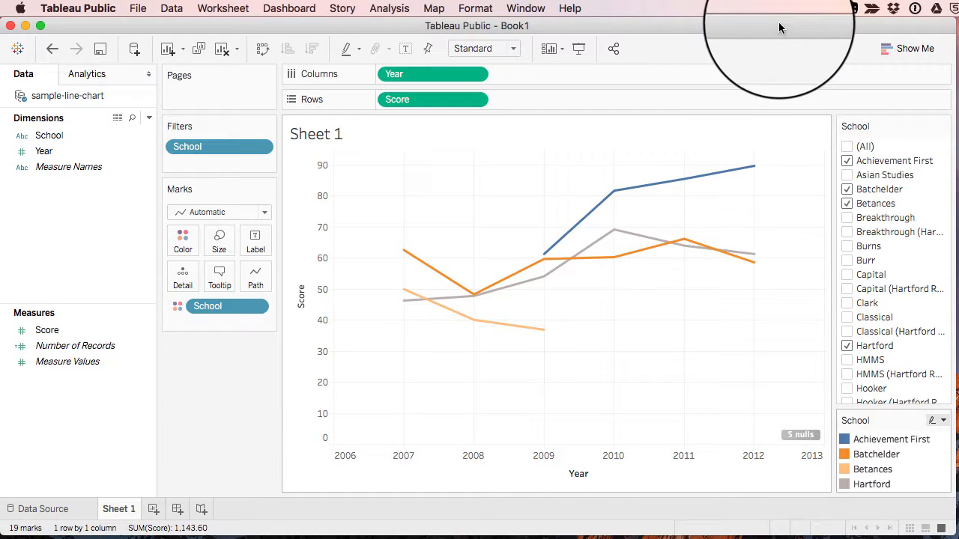
{"action": "left_click_drag", "start_coordinate": [950, 531], "coordinate": [948, 497]}
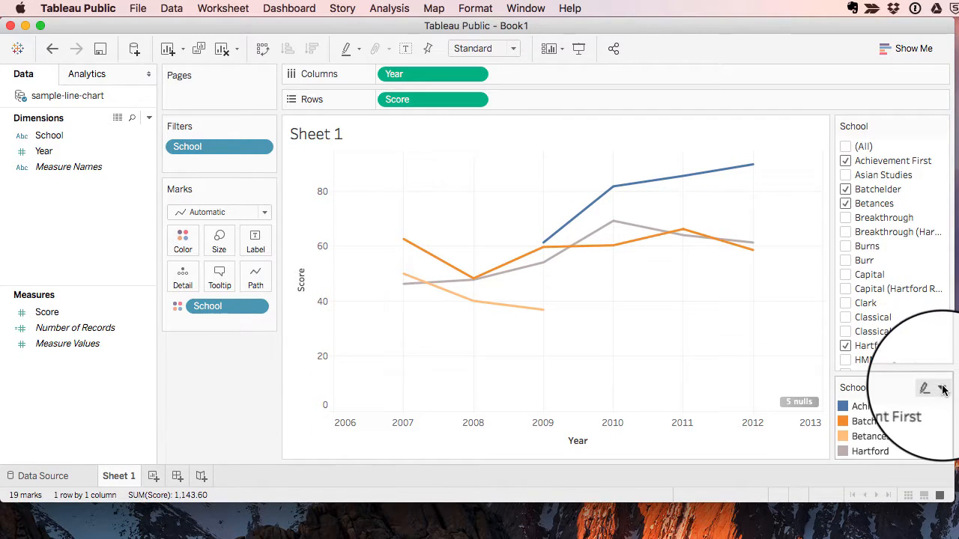
{"action": "left_click", "coordinate": [942, 388]}
{"action": "left_click", "coordinate": [860, 509]}
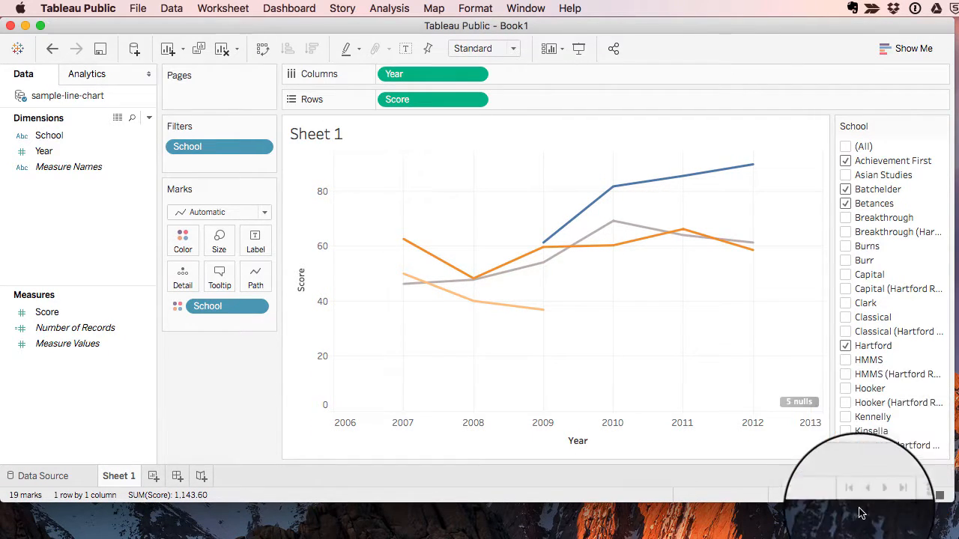
{"action": "left_click_drag", "start_coordinate": [948, 503], "coordinate": [953, 534]}
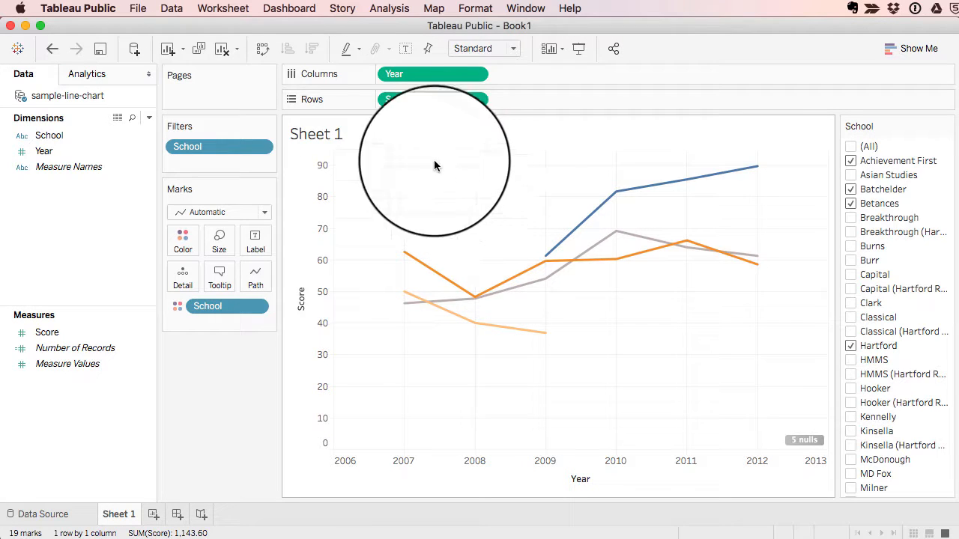
Replace the sheet title with "Hartford Public School Grade 3-8 Cohorts: Percent at Proficient on CMT, 2007-12"
{"action": "double_click", "coordinate": [333, 134]}
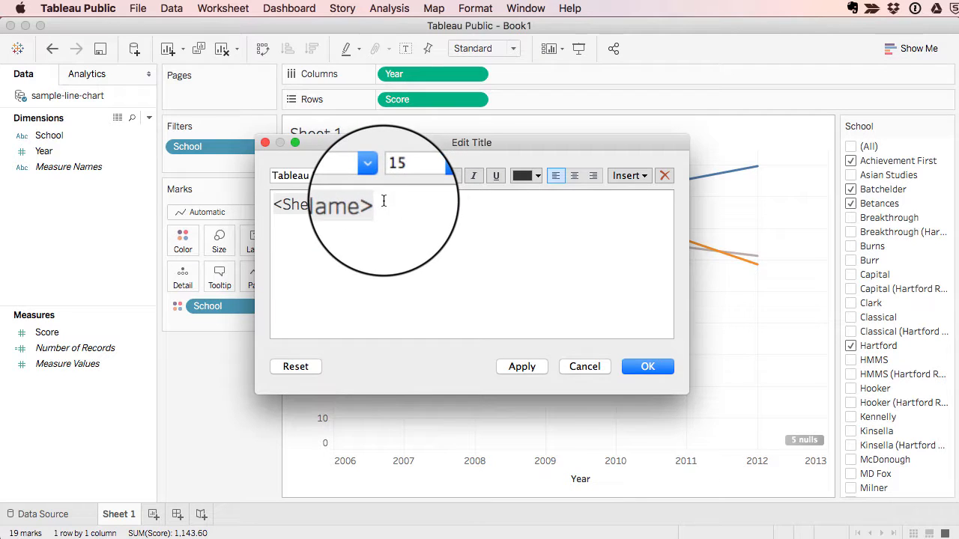
{"action": "left_click_drag", "start_coordinate": [380, 202], "coordinate": [268, 203]}
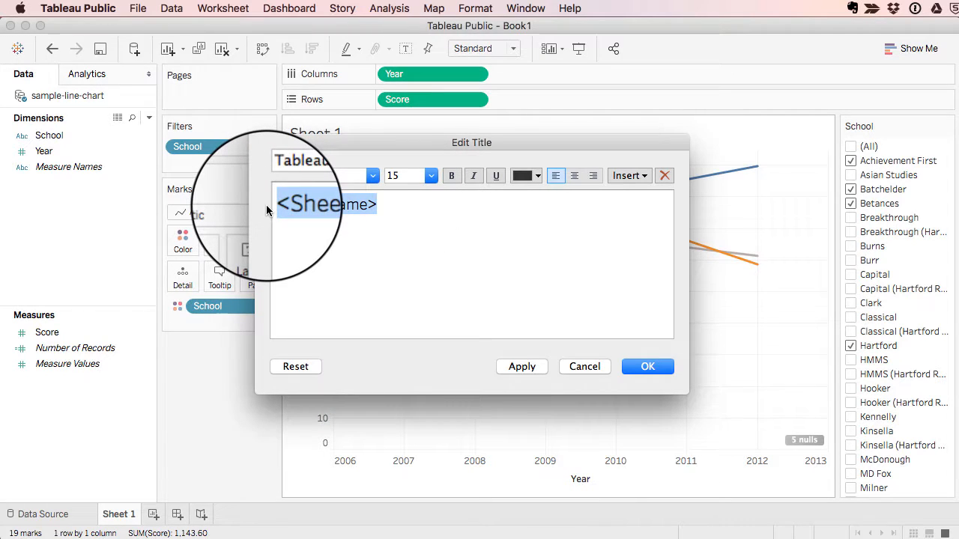
{"action": "type", "text": "Hartford Public School Grade 3-8 Cohorts: Perc"}
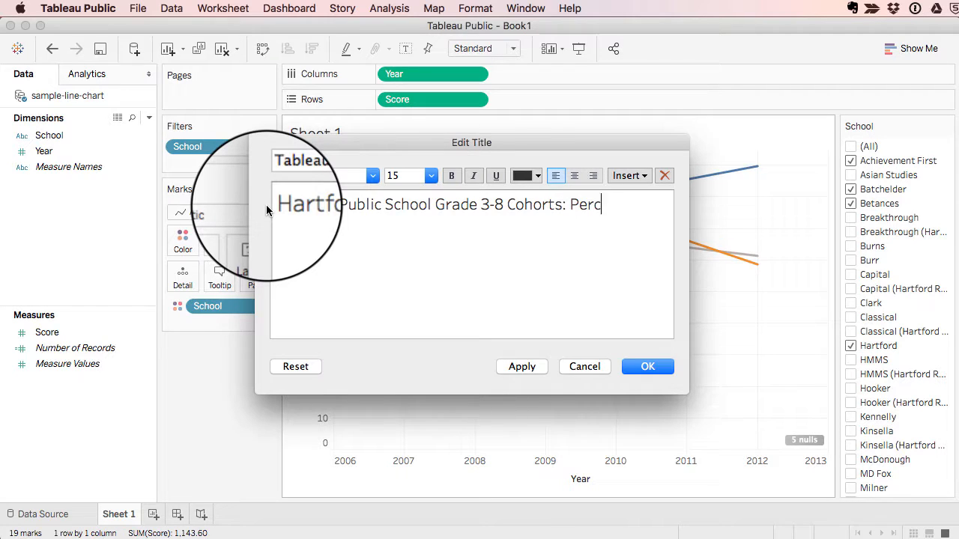
{"action": "type", "text": "Proficient on "}
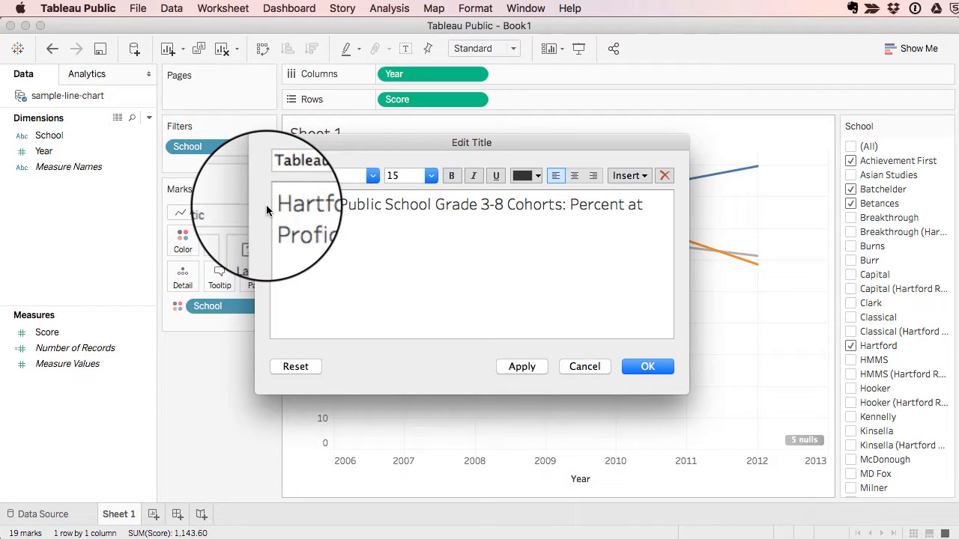
{"action": "type", "text": "CMT, 2007-12"}
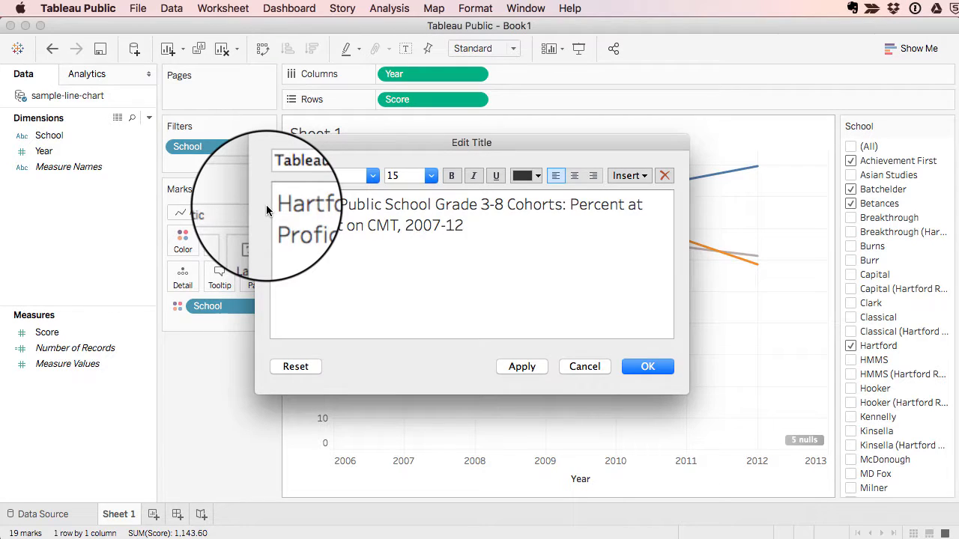
{"action": "left_click", "coordinate": [647, 366]}
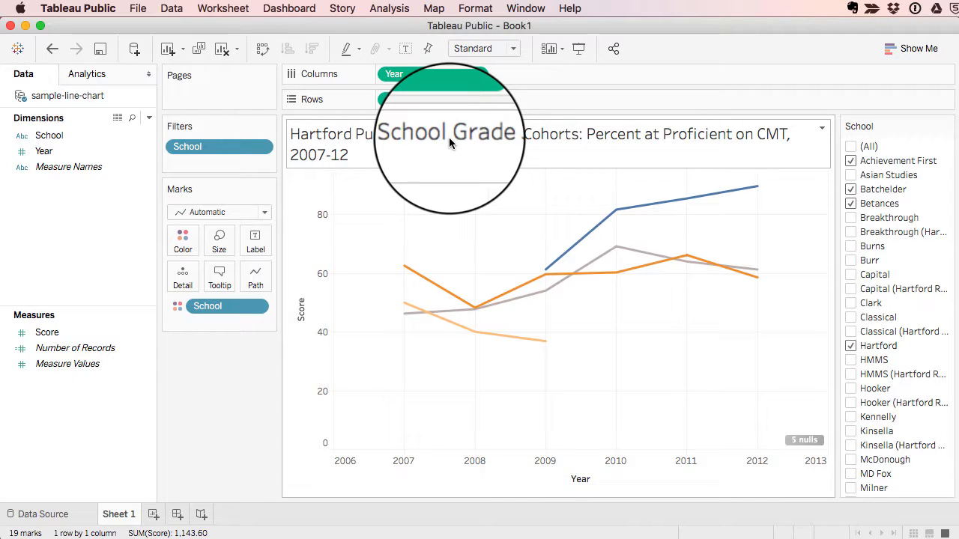
Show the worksheet caption and replace its text with "Data Source: Achieve Hartford, June 2014"
{"action": "left_click", "coordinate": [237, 7]}
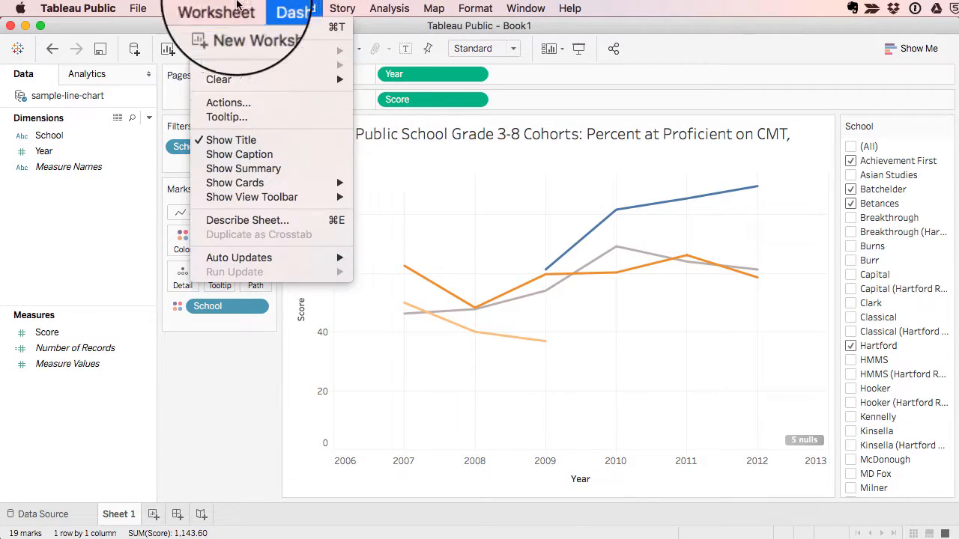
{"action": "left_click", "coordinate": [247, 155]}
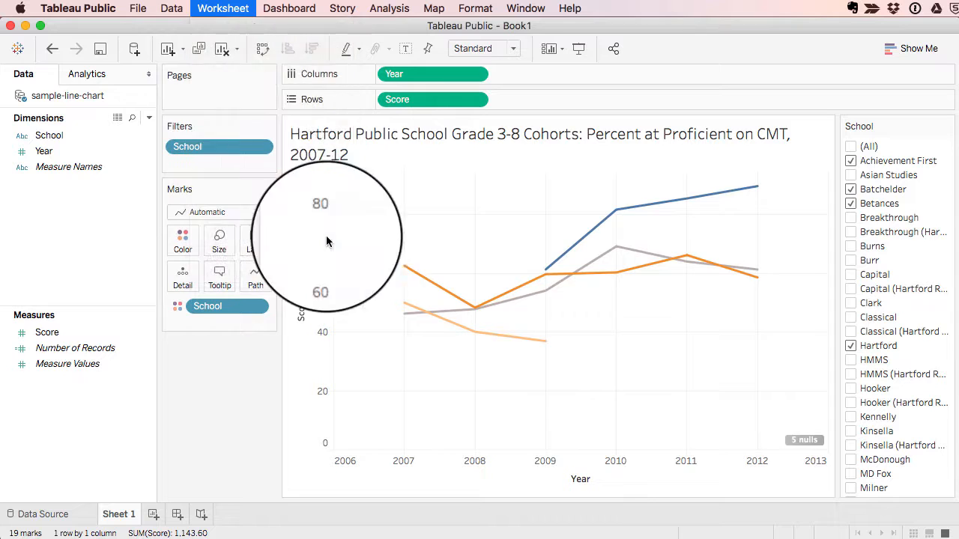
{"action": "double_click", "coordinate": [400, 463]}
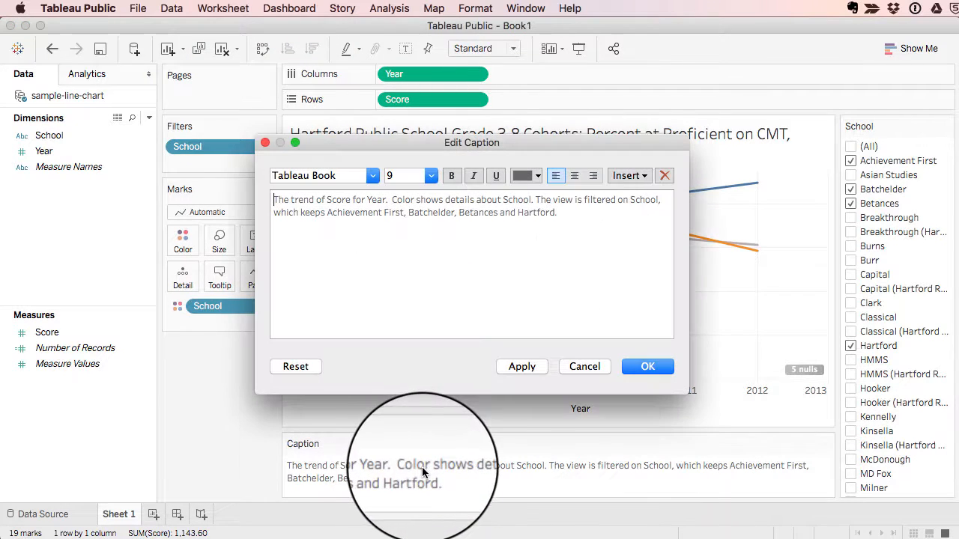
{"action": "left_click_drag", "start_coordinate": [560, 212], "coordinate": [210, 203]}
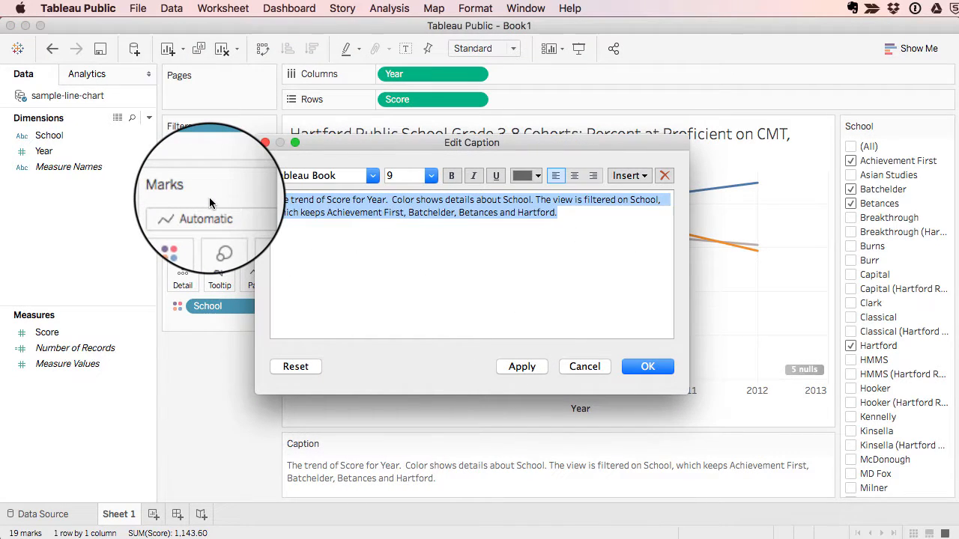
{"action": "type", "text": "Data Source: Achieve Hartford, June 2014"}
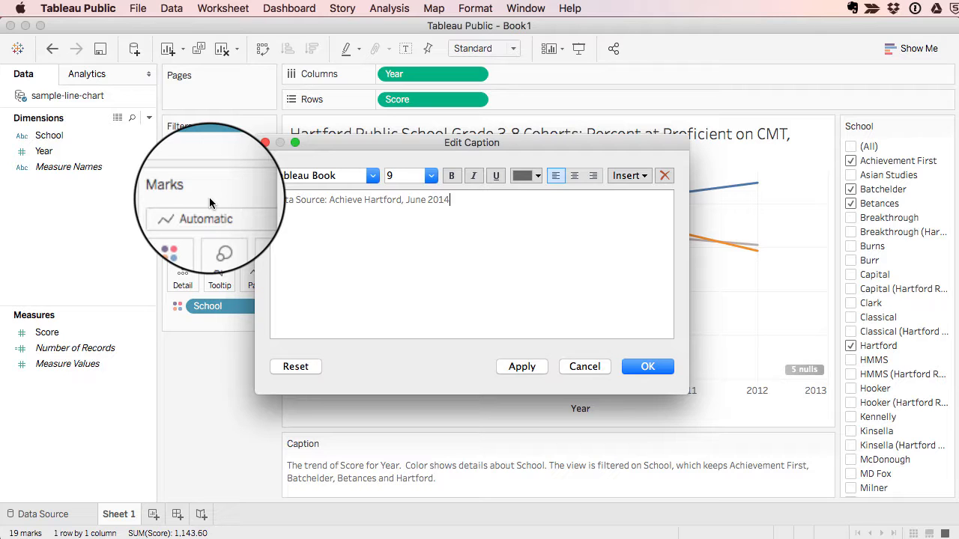
{"action": "left_click", "coordinate": [647, 366]}
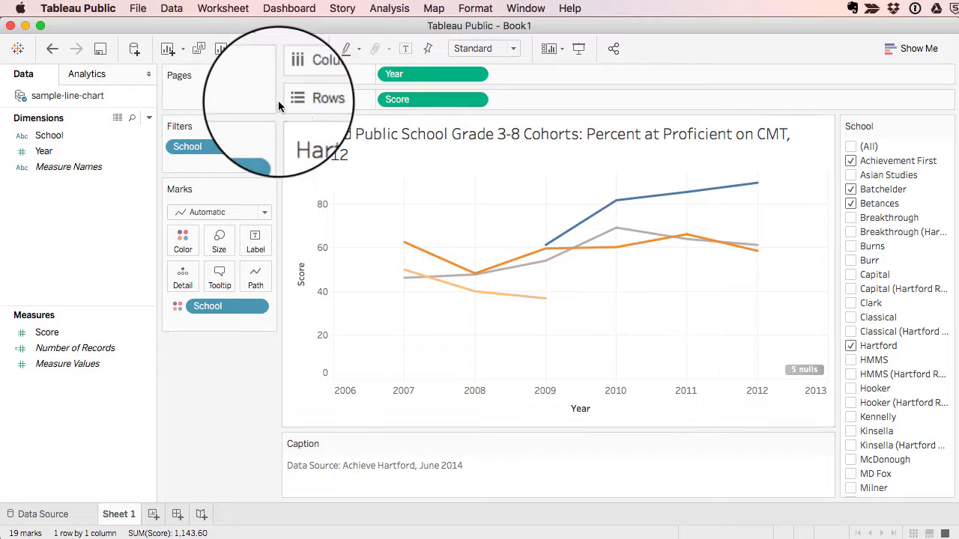
Start saving the workbook to Tableau Public under a new name and sign in with the account e-mail and password
{"action": "left_click", "coordinate": [137, 7]}
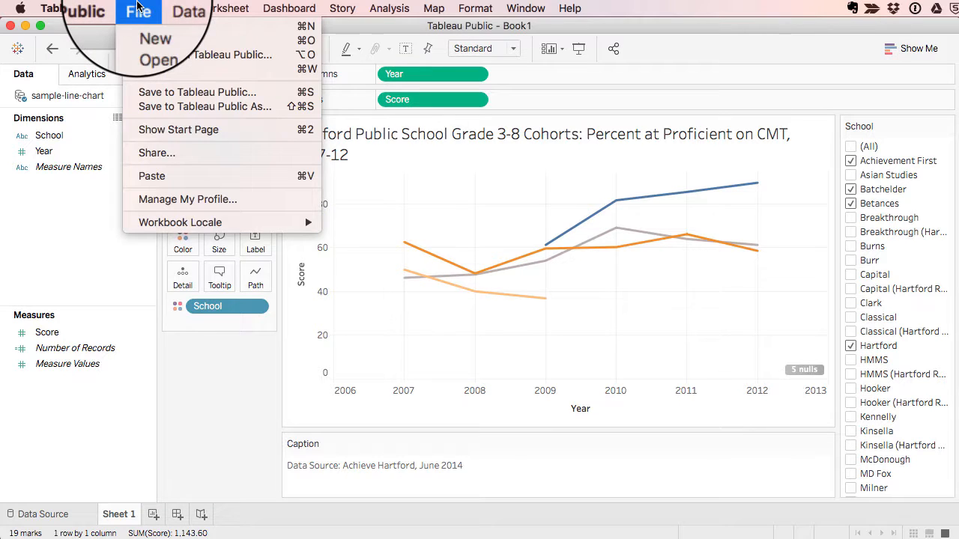
{"action": "left_click", "coordinate": [179, 110]}
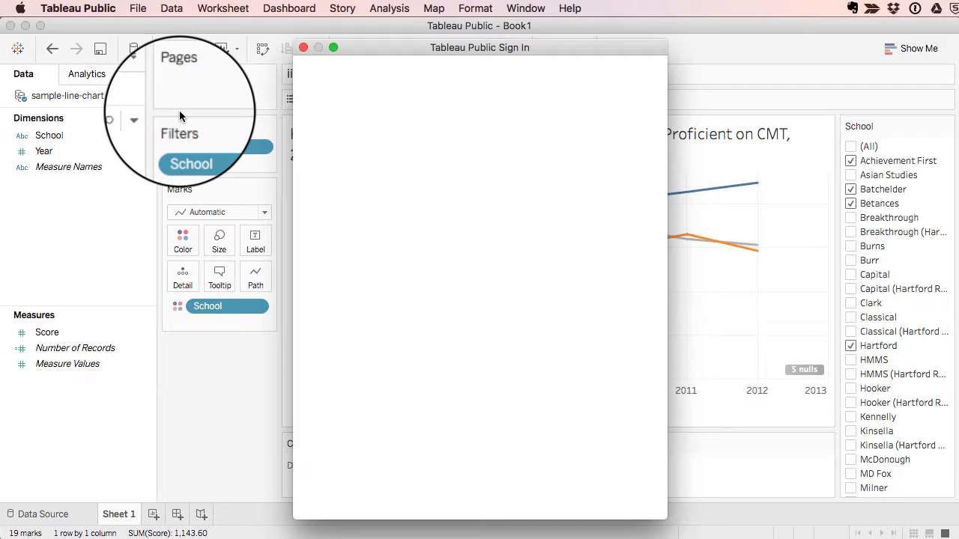
{"action": "left_click", "coordinate": [423, 209]}
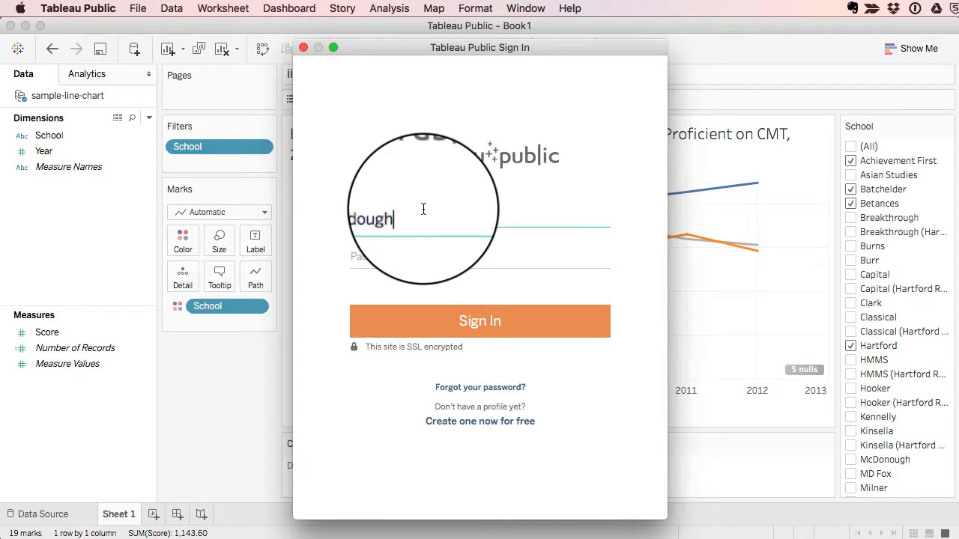
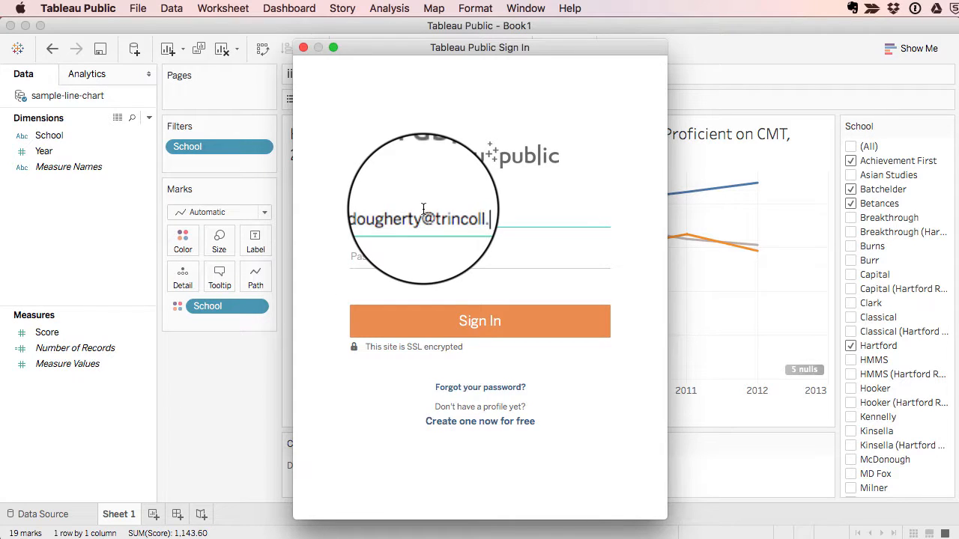
{"action": "key", "text": "Tab"}
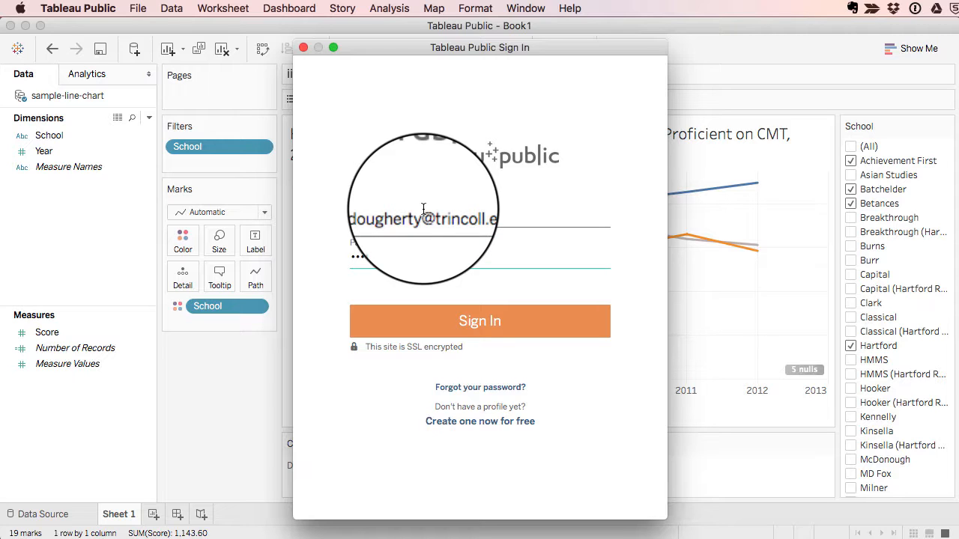
{"action": "left_click", "coordinate": [462, 317]}
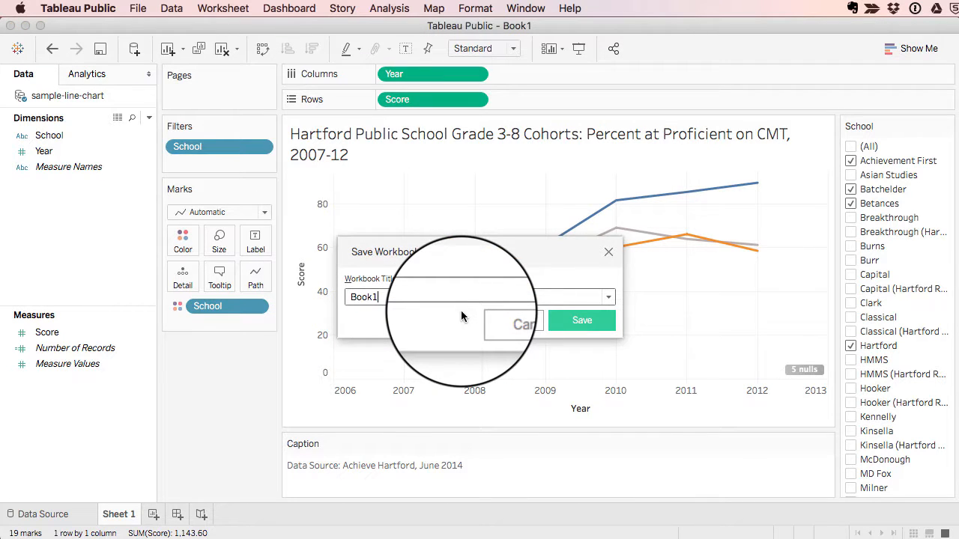
Title the workbook "Filtered Line Chart sample for DataVizForAll.org" and save it to Tableau Public
{"action": "key", "text": "BackSpace"}
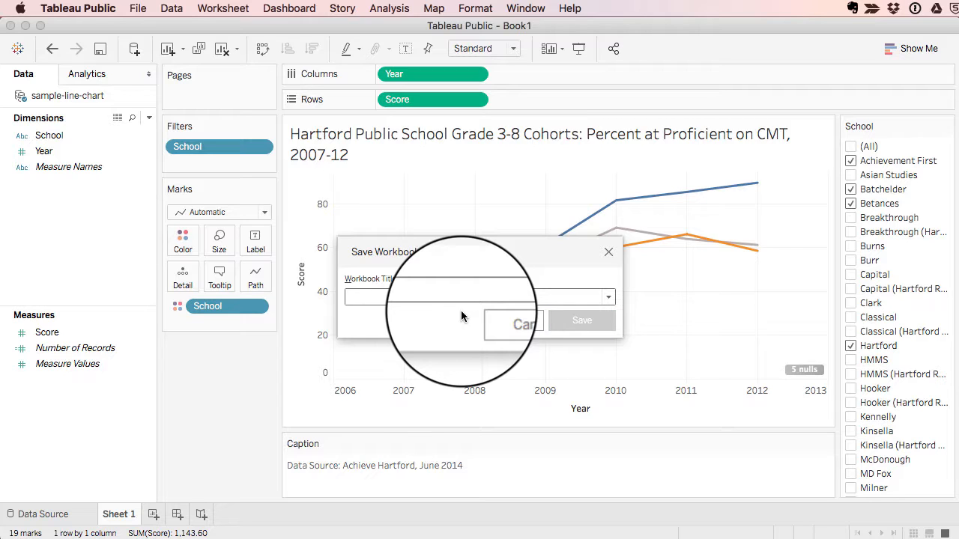
{"action": "type", "text": "Filt"}
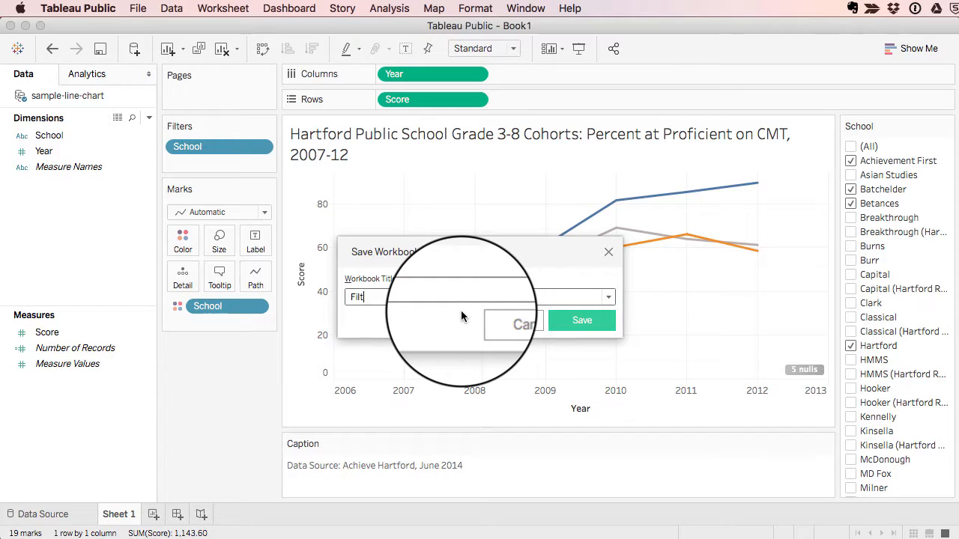
{"action": "type", "text": "ered Line Chart samp"}
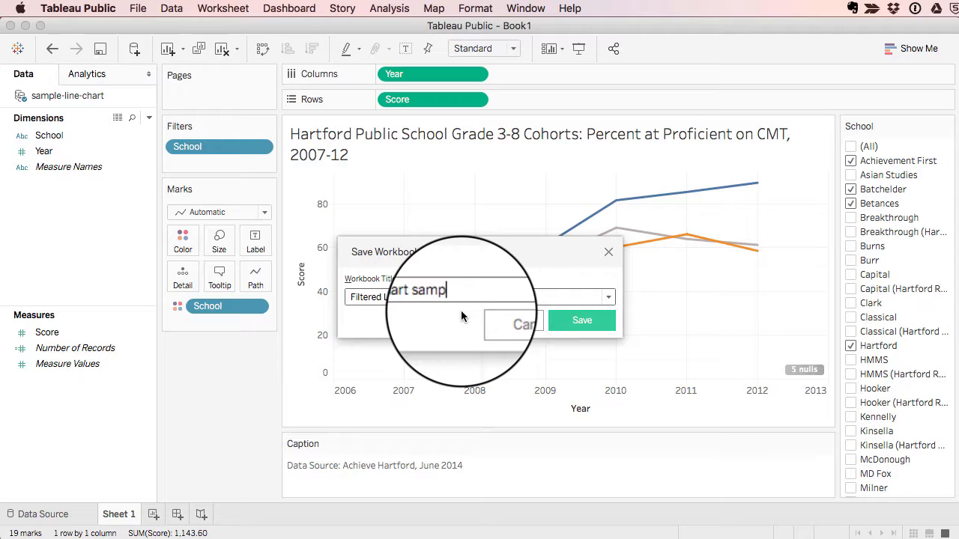
{"action": "type", "text": "le DataViz"}
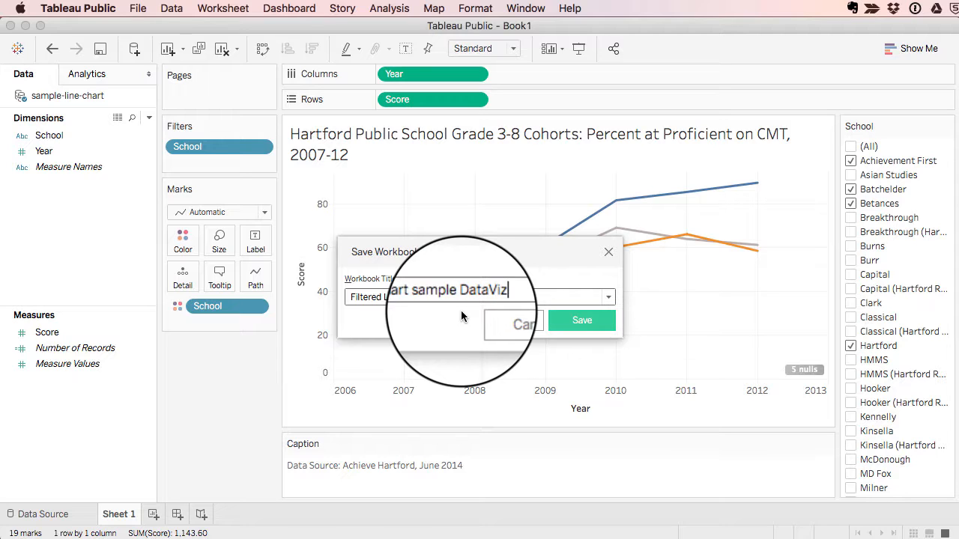
{"action": "type", "text": "ForA"}
{"action": "left_click", "coordinate": [460, 297]}
{"action": "type", "text": "for"}
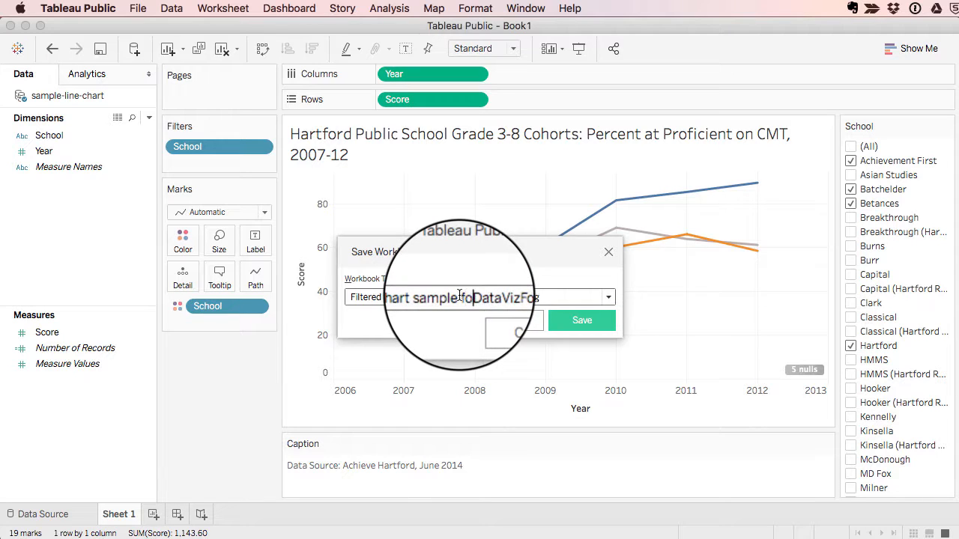
{"action": "left_click", "coordinate": [567, 320]}
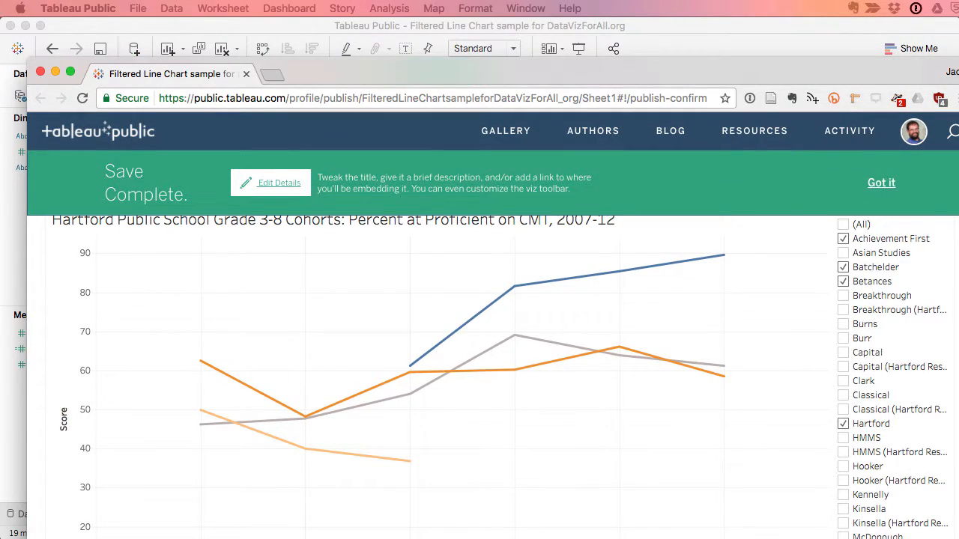
In the Chrome window with the published chart, fit the window to the screen and dismiss the save-complete banner
{"action": "left_click_drag", "start_coordinate": [958, 538], "coordinate": [861, 493]}
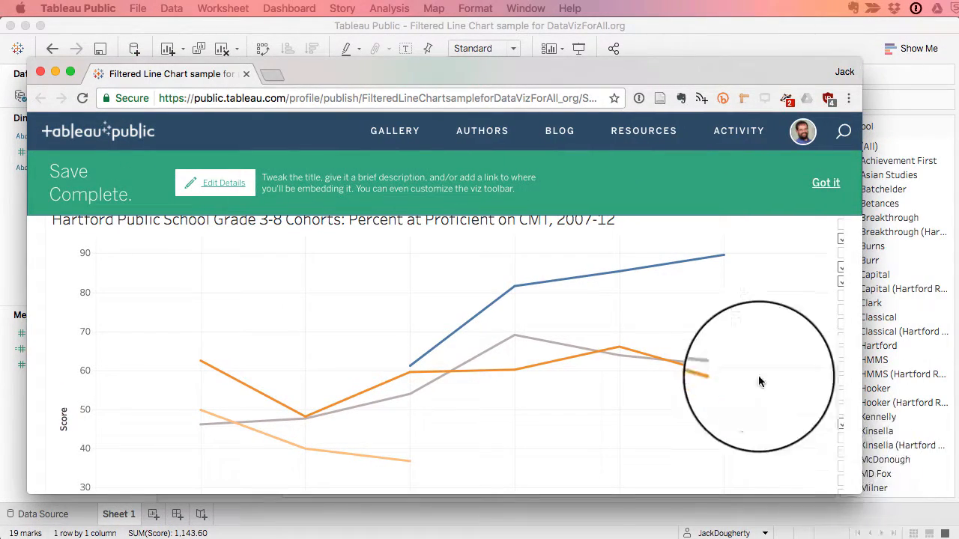
{"action": "left_click", "coordinate": [819, 196]}
{"action": "left_click_drag", "start_coordinate": [724, 69], "coordinate": [743, 41]}
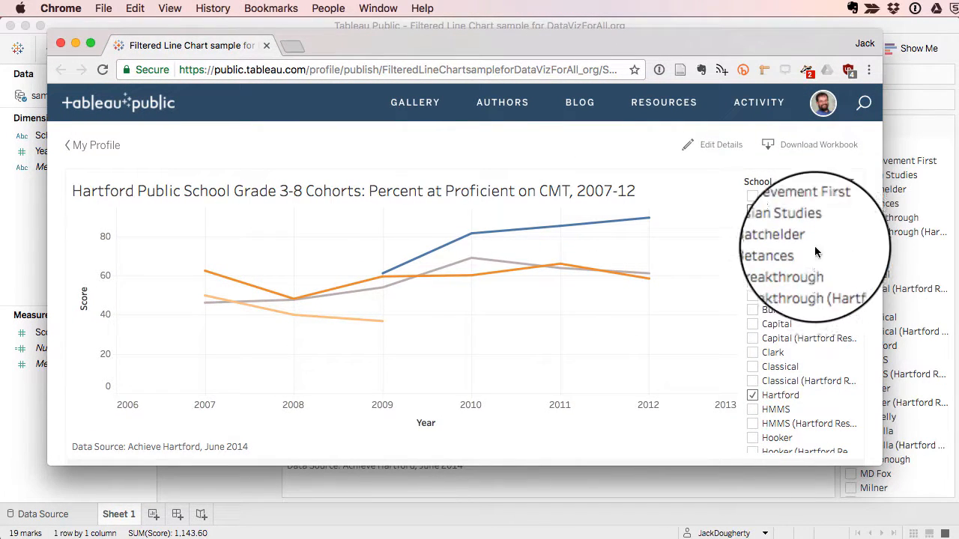
Test the published School filter by turning Achievement First off and on, and enlarge the browser window to view the full school list
{"action": "left_click", "coordinate": [752, 210]}
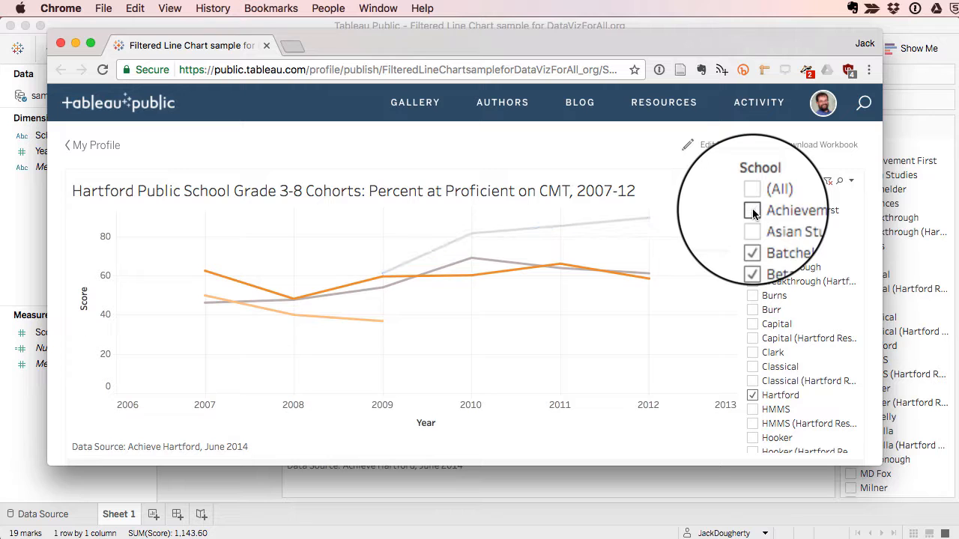
{"action": "left_click", "coordinate": [752, 212]}
{"action": "scroll", "coordinate": [676, 283], "scroll_direction": "down", "scroll_amount": 2}
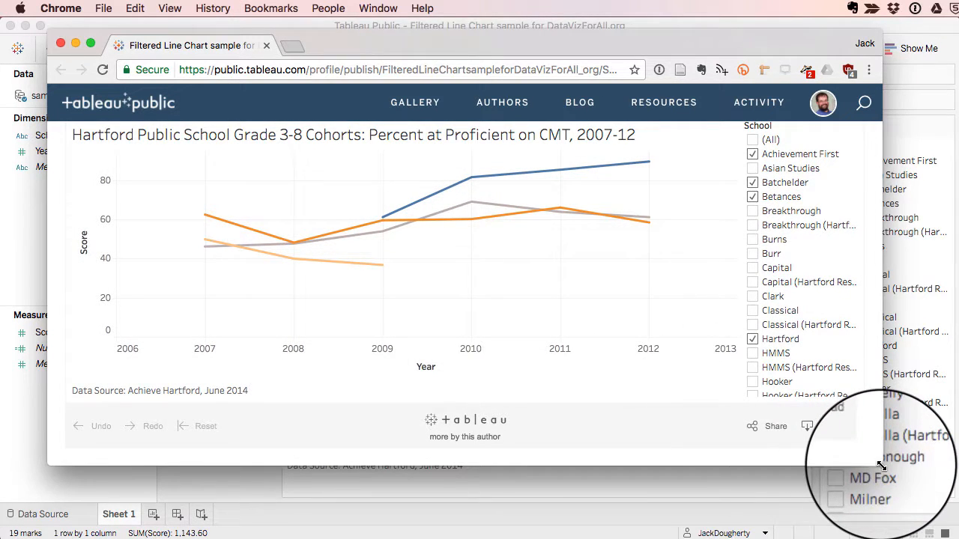
{"action": "left_click_drag", "start_coordinate": [882, 464], "coordinate": [890, 530]}
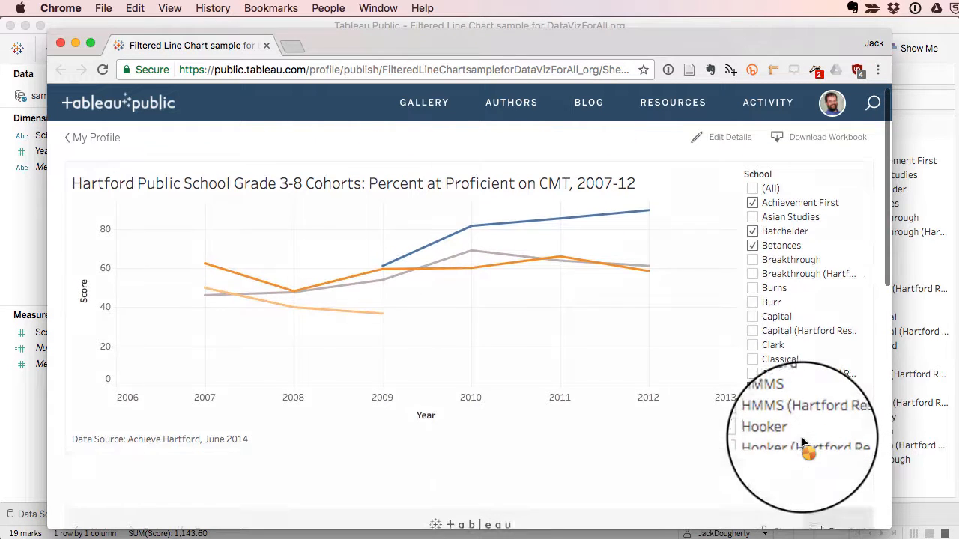
{"action": "scroll", "coordinate": [801, 439], "scroll_direction": "down", "scroll_amount": 3}
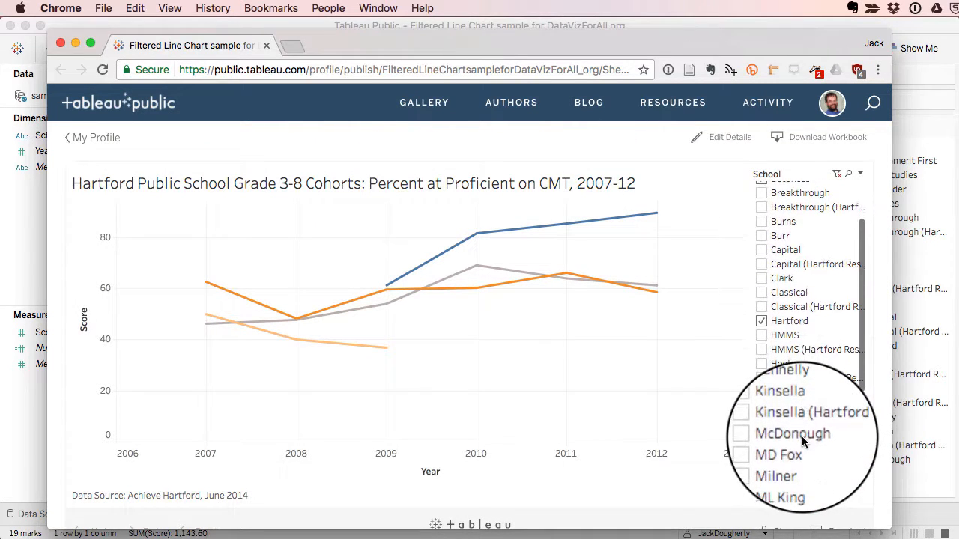
Review the published chart's editable title, permalink, description and toolbar settings, and leave them without saving
{"action": "left_click", "coordinate": [719, 140]}
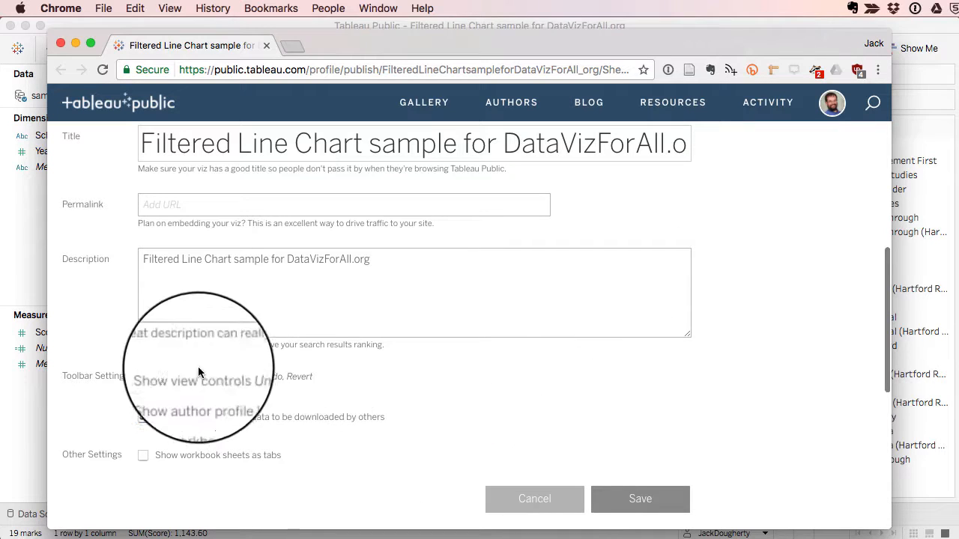
{"action": "left_click", "coordinate": [546, 499]}
{"action": "scroll", "coordinate": [773, 300], "scroll_direction": "up", "scroll_amount": 5}
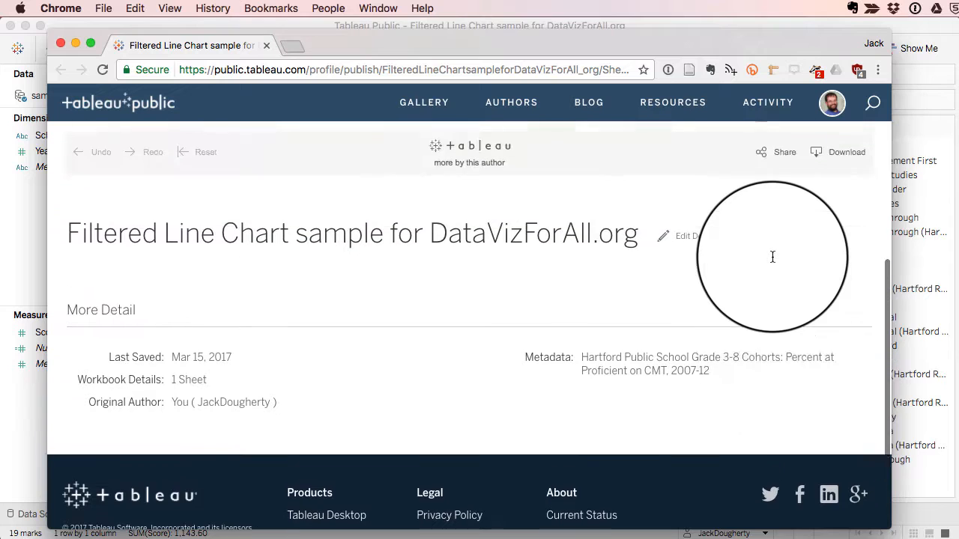
View the embed code and link in the published chart's share options, close them and return to the chart
{"action": "left_click", "coordinate": [777, 243]}
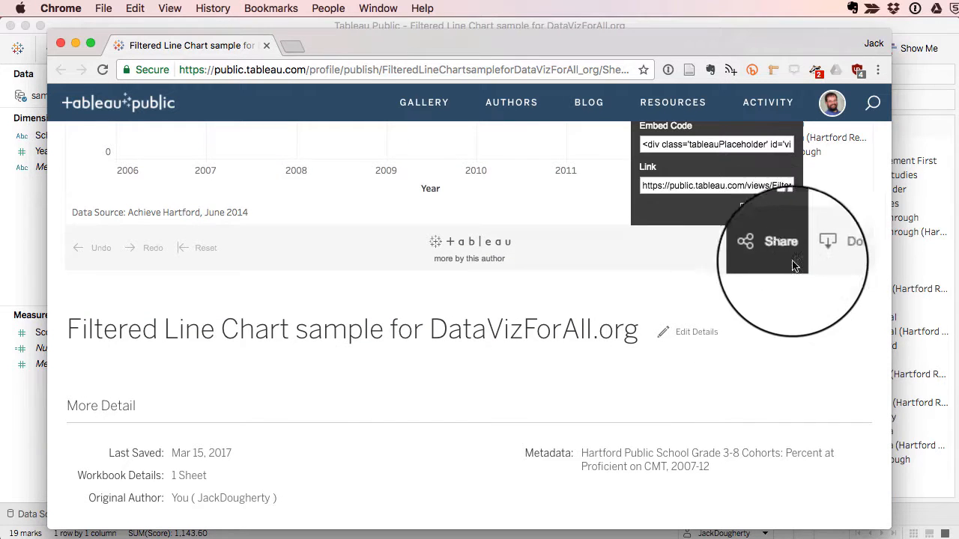
{"action": "scroll", "coordinate": [757, 244], "scroll_direction": "up", "scroll_amount": 2}
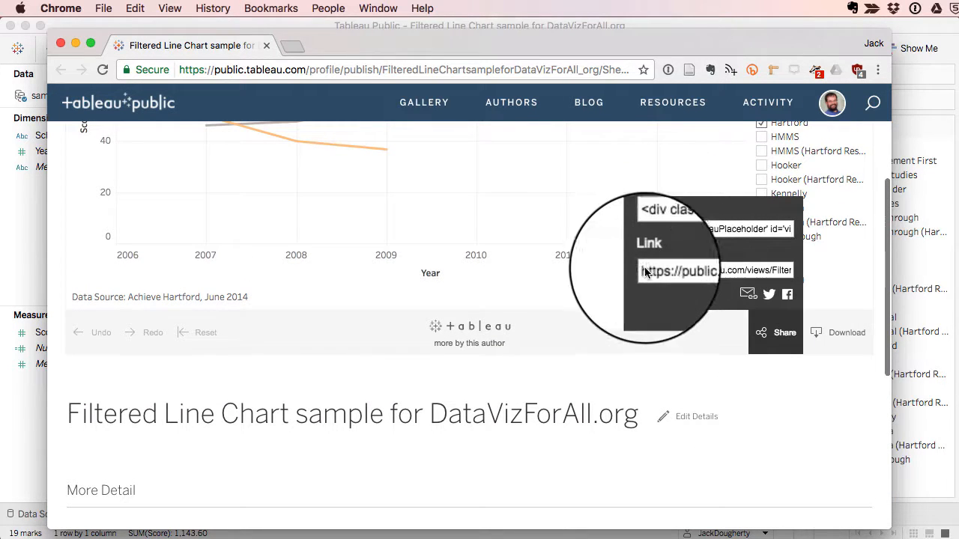
{"action": "left_click", "coordinate": [783, 345]}
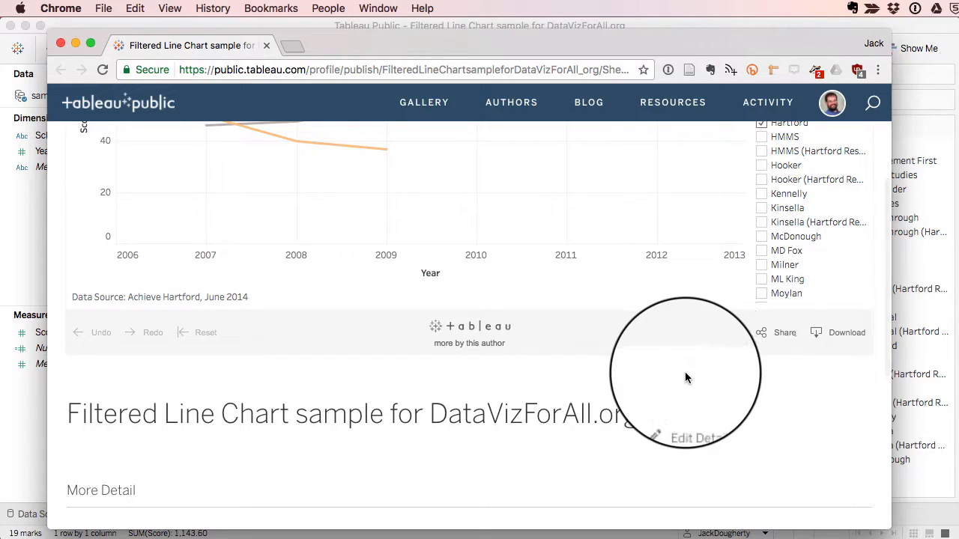
{"action": "scroll", "coordinate": [685, 374], "scroll_direction": "up", "scroll_amount": 5}
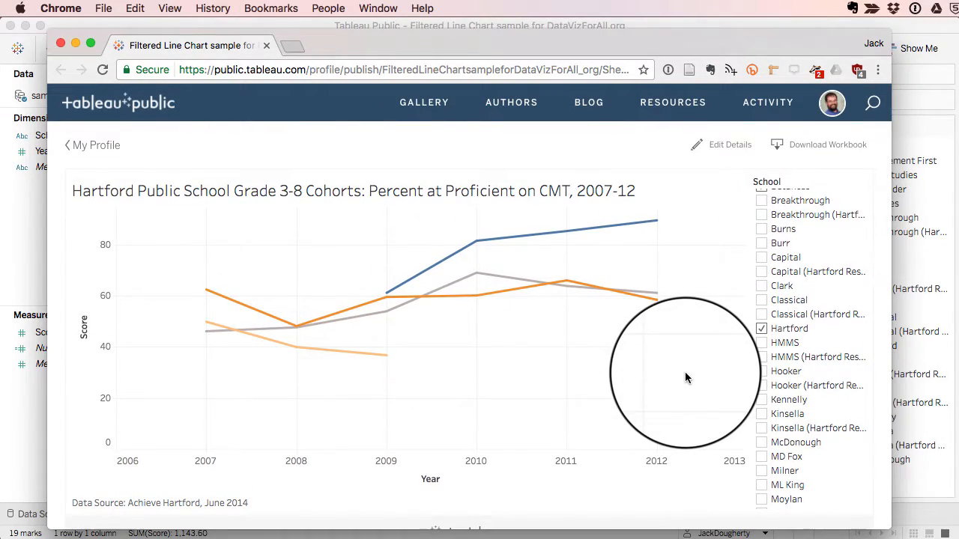